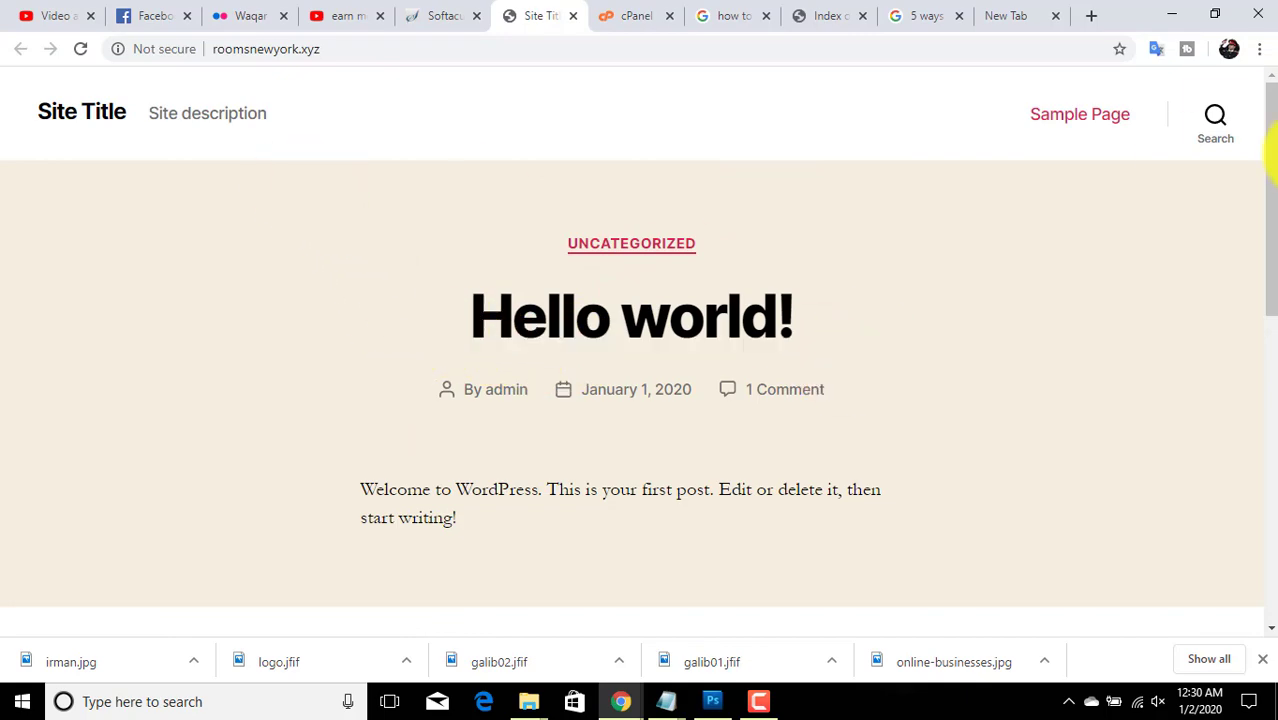
- Subscribe to the tutorial's YouTube channel and bring up its notification bell options
drag(1270, 160, 1268, 105)
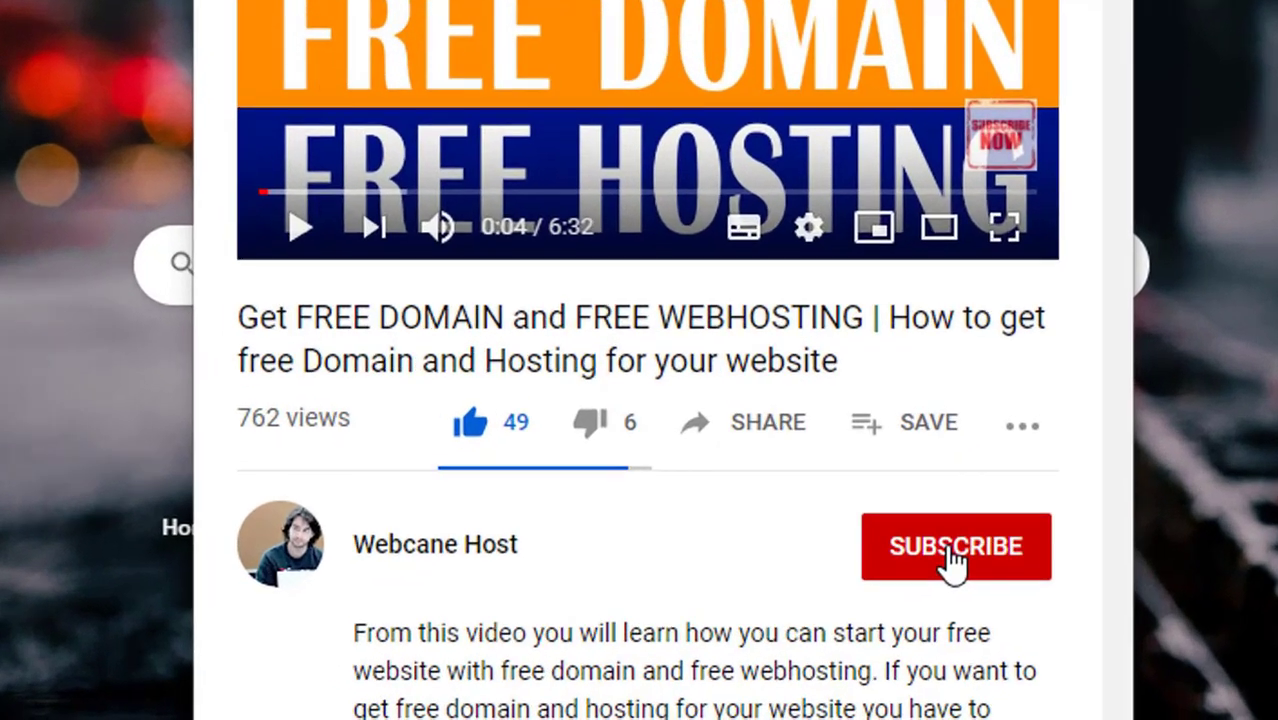
click(868, 594)
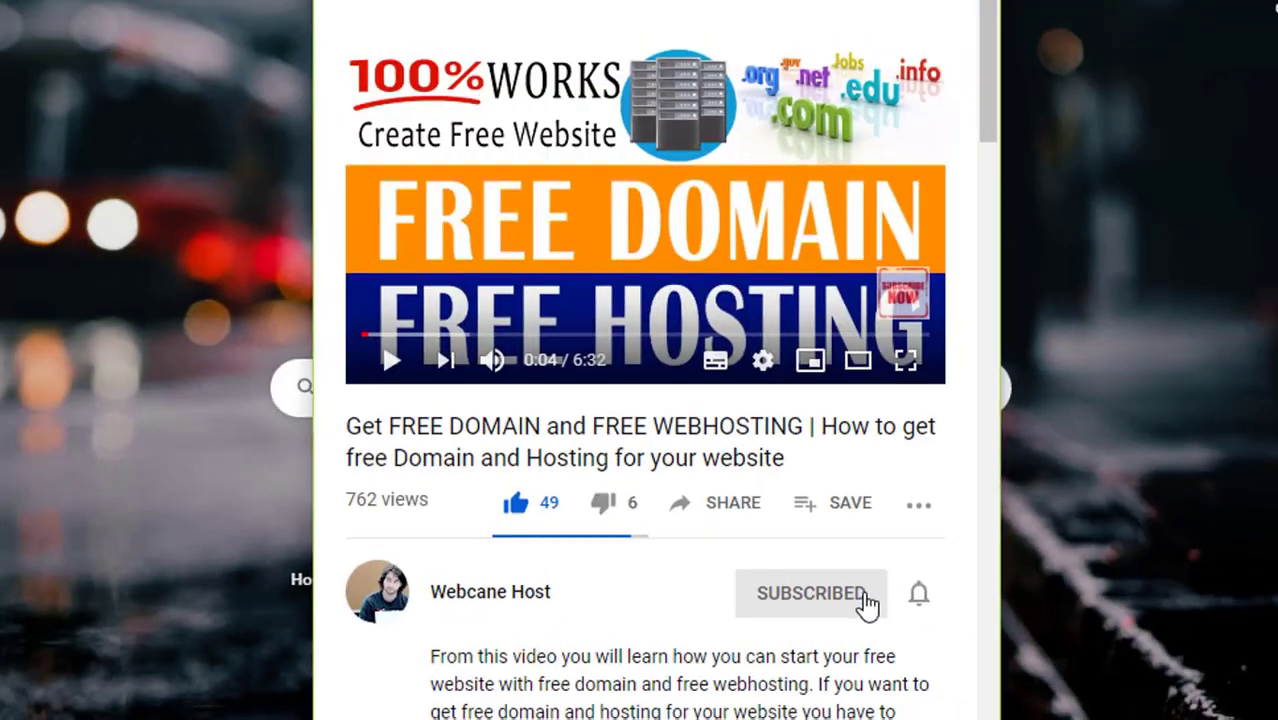
click(920, 597)
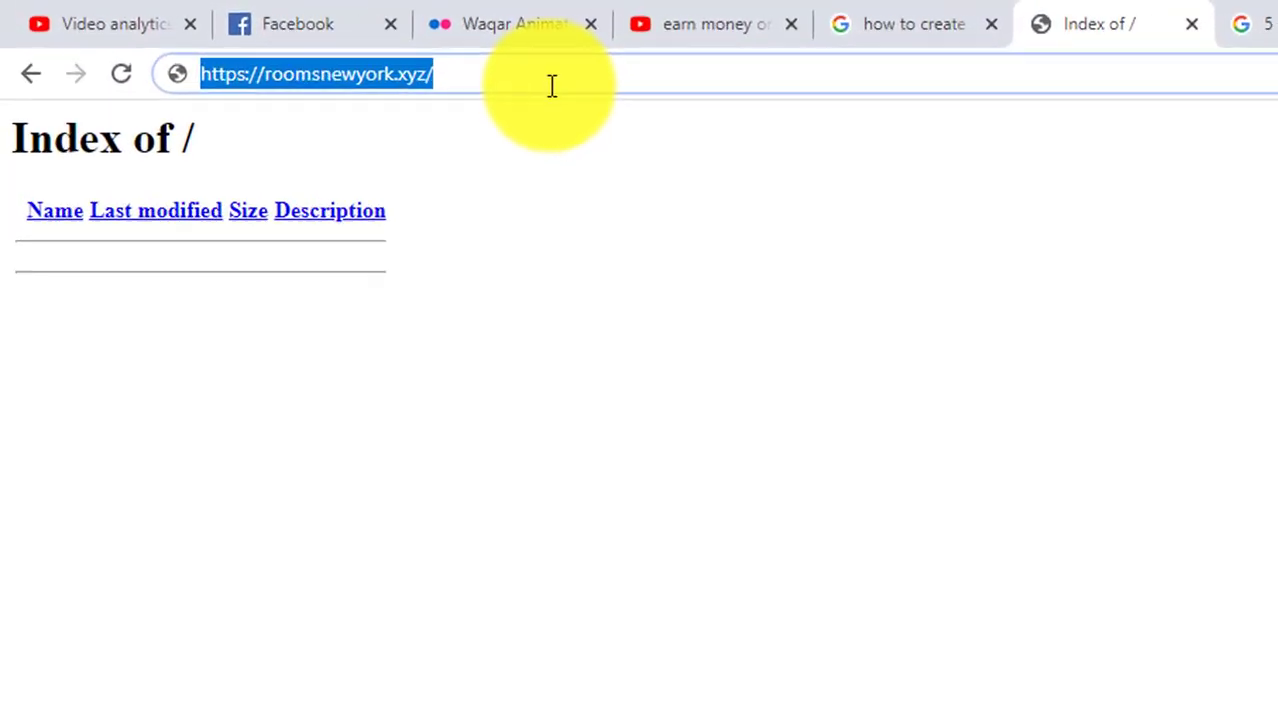
- Load the domain's /cpanel login page and enter the account username
click(368, 52)
text(cpanel)
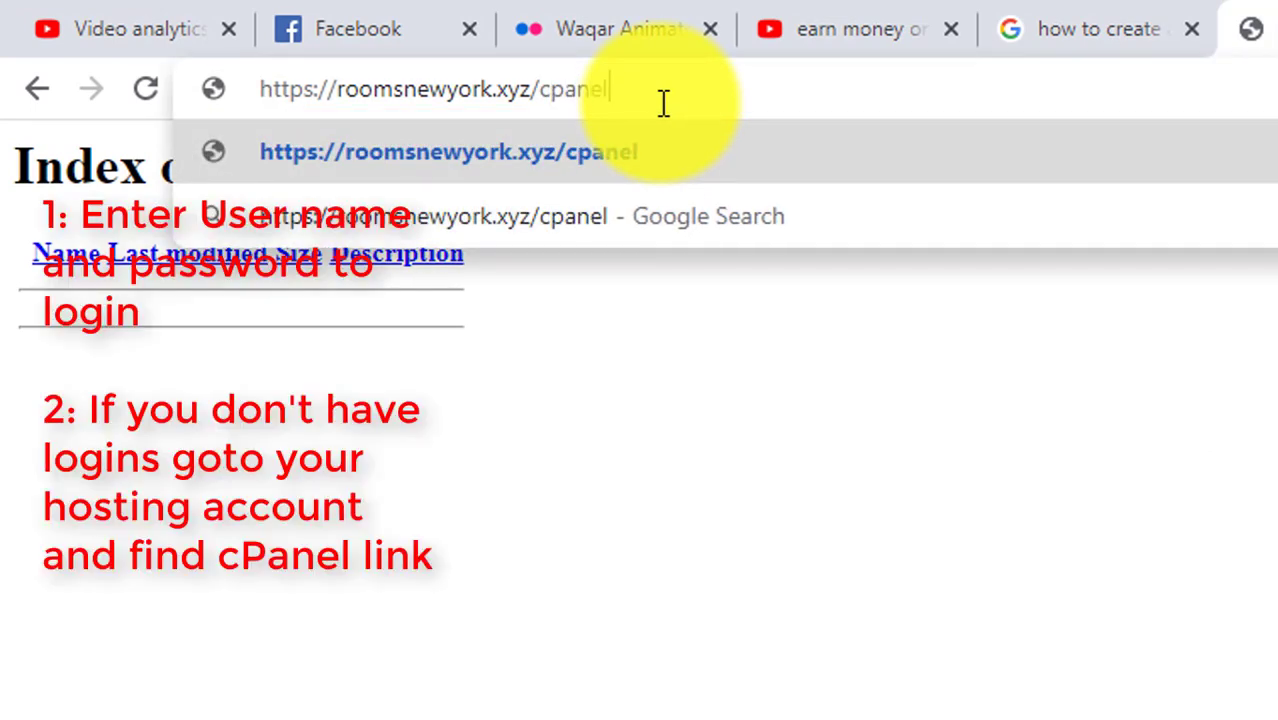
key(Return)
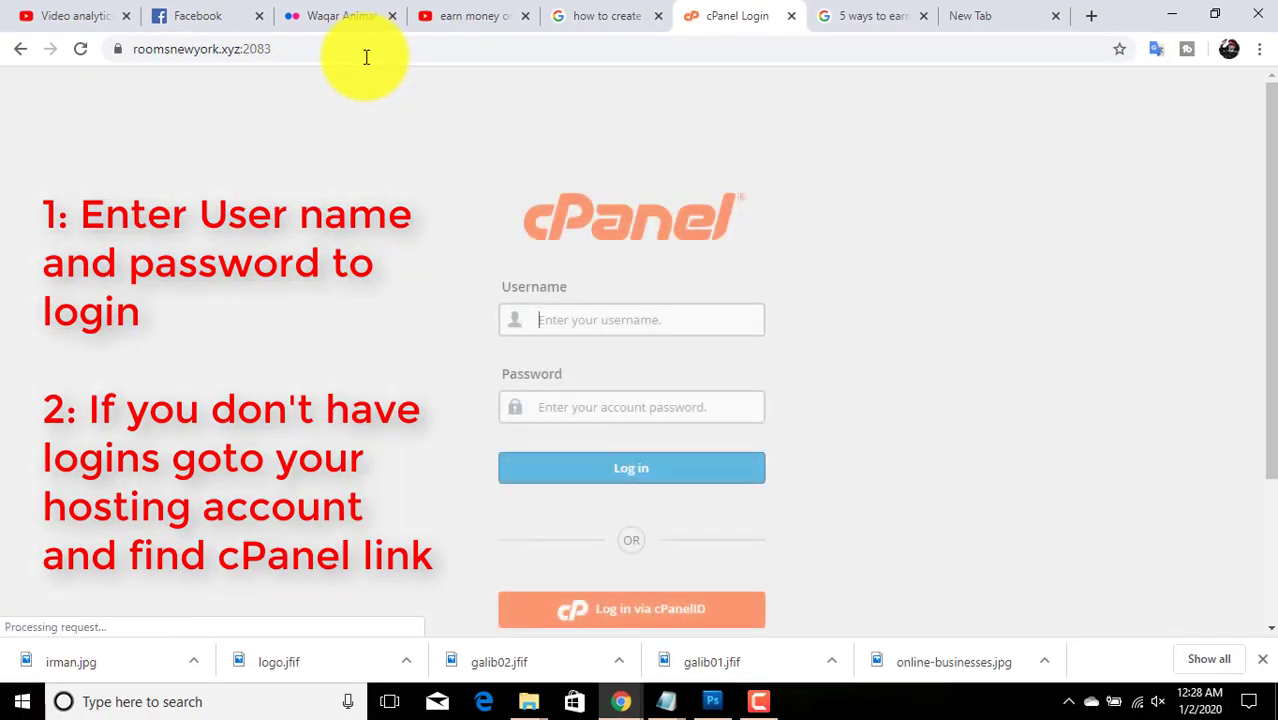
click(629, 323)
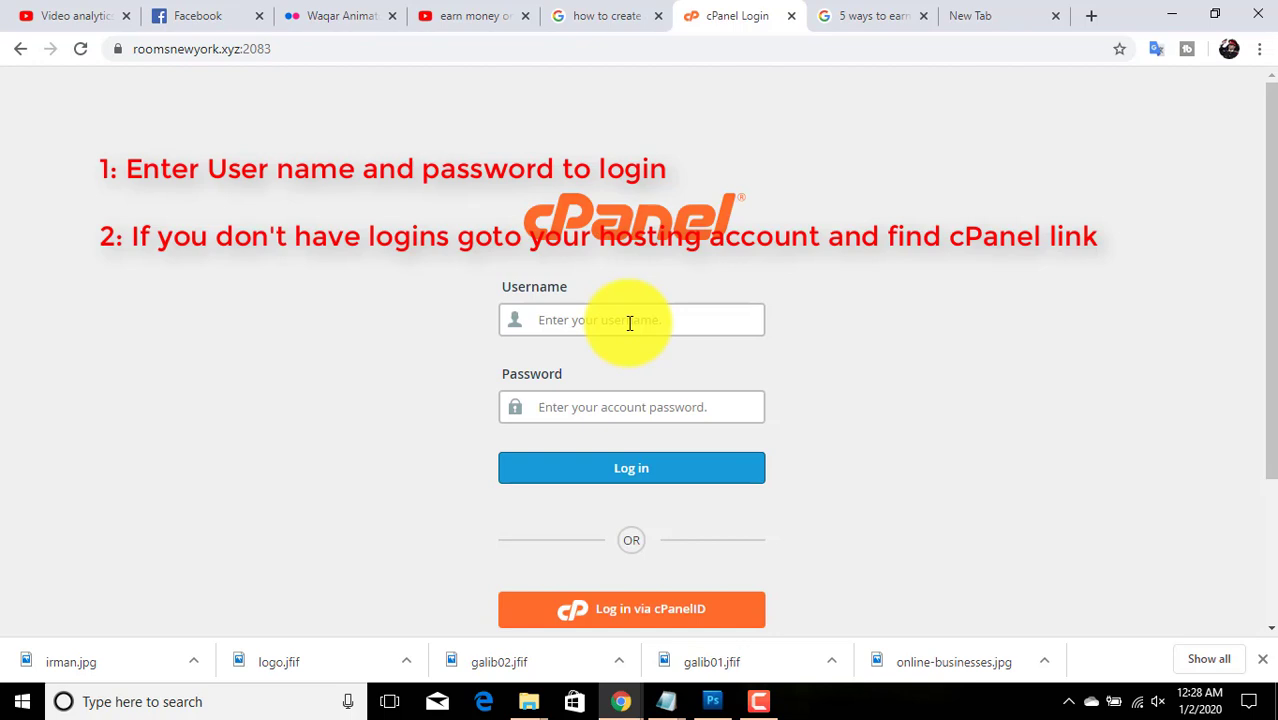
text(roomsnewyork)
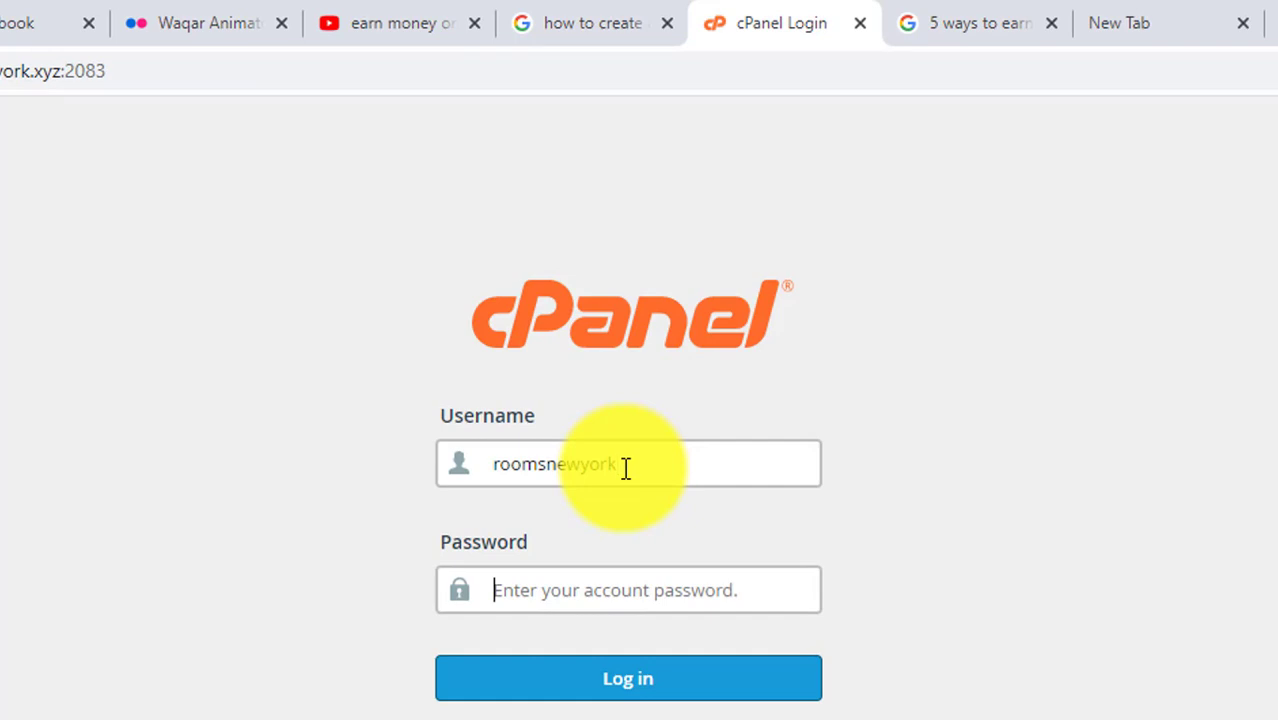
text(**********)
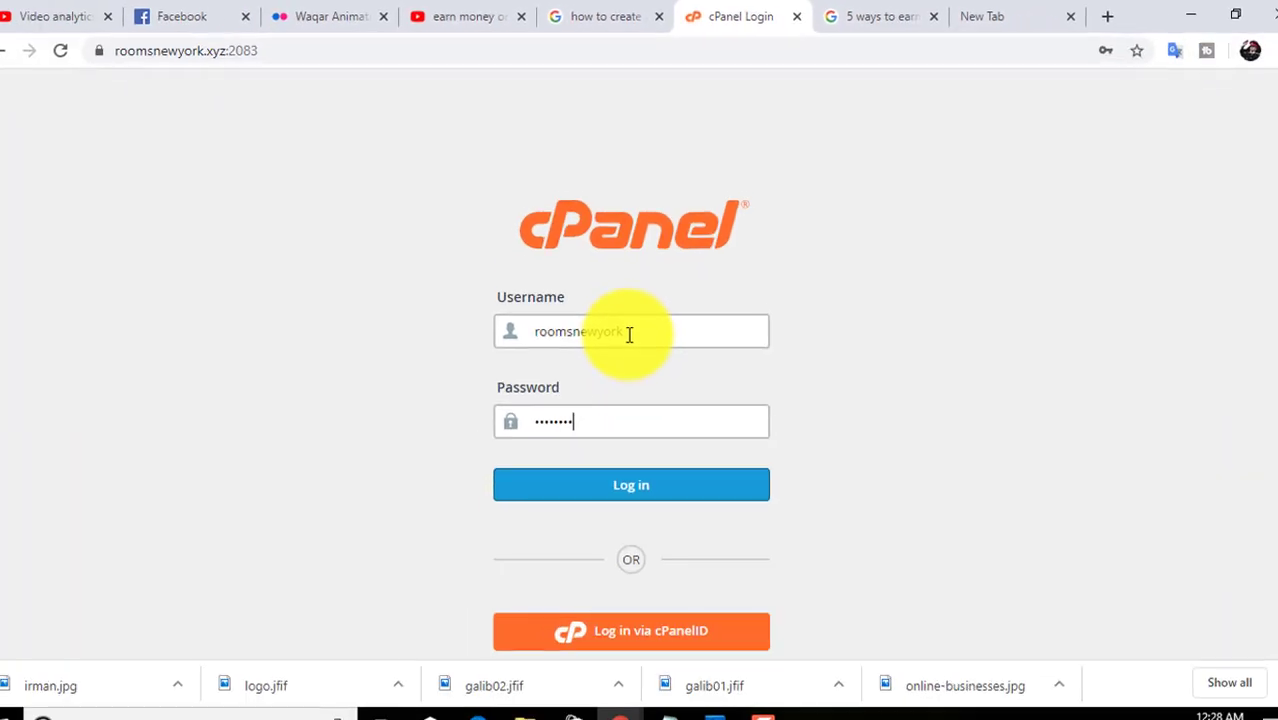
- Log in to cPanel, dismiss the save-password prompt, and view the primary domain's empty site
key(Return)
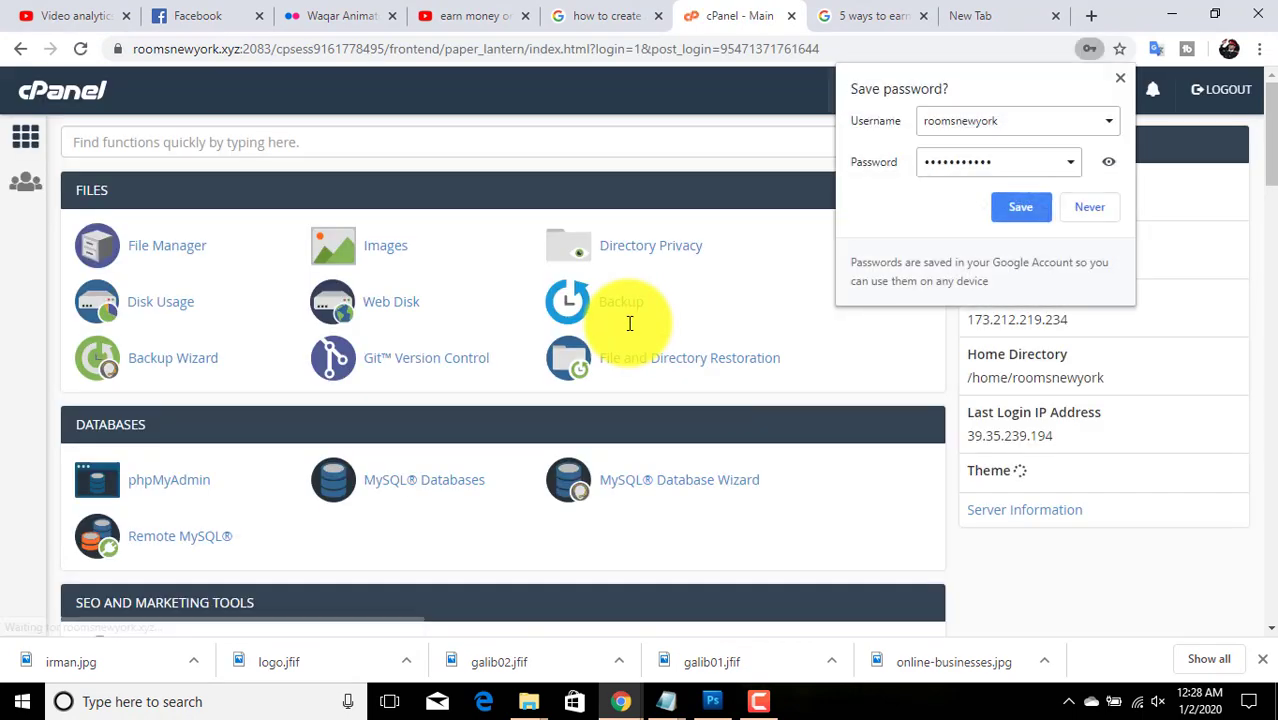
click(1119, 78)
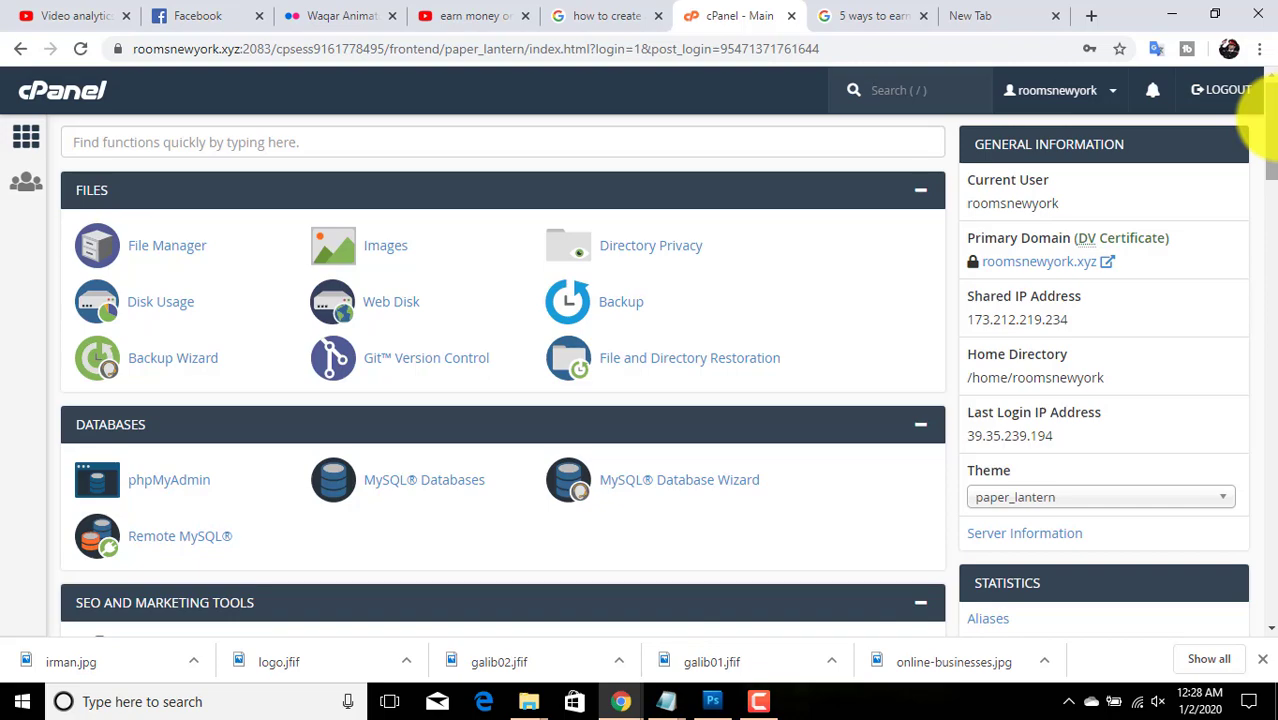
scroll(1268, 118, down, 1)
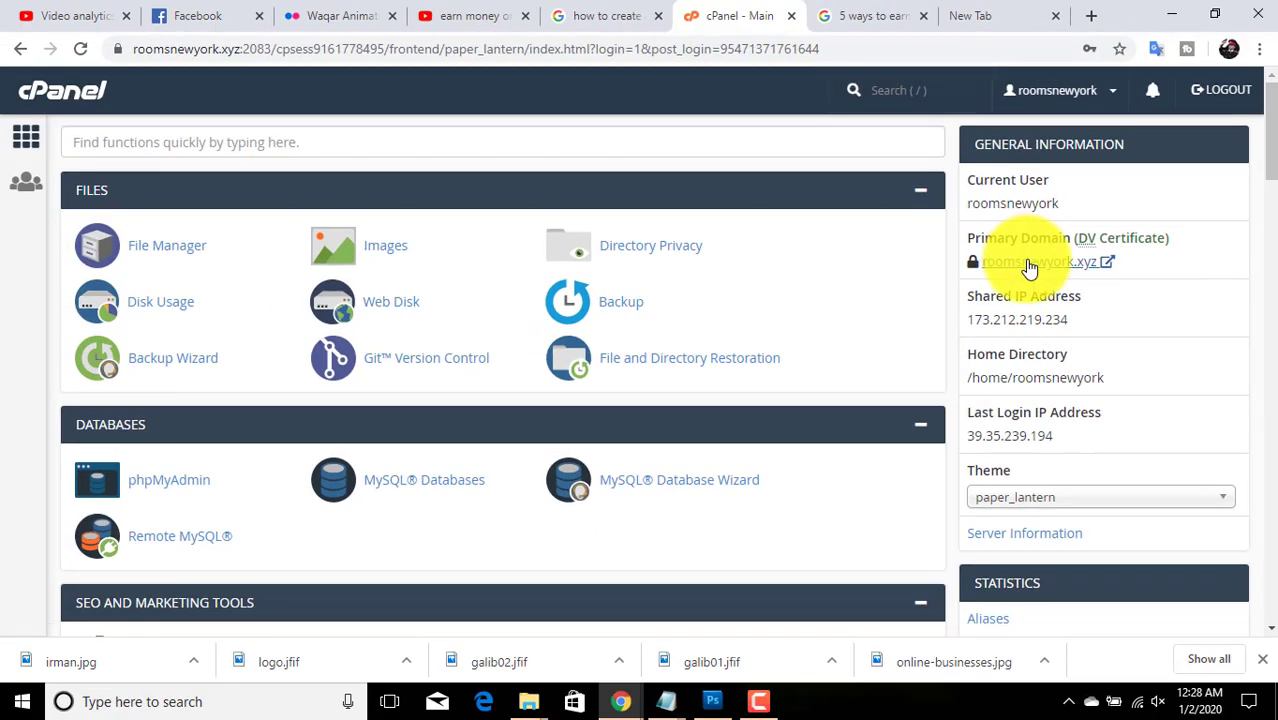
click(1028, 262)
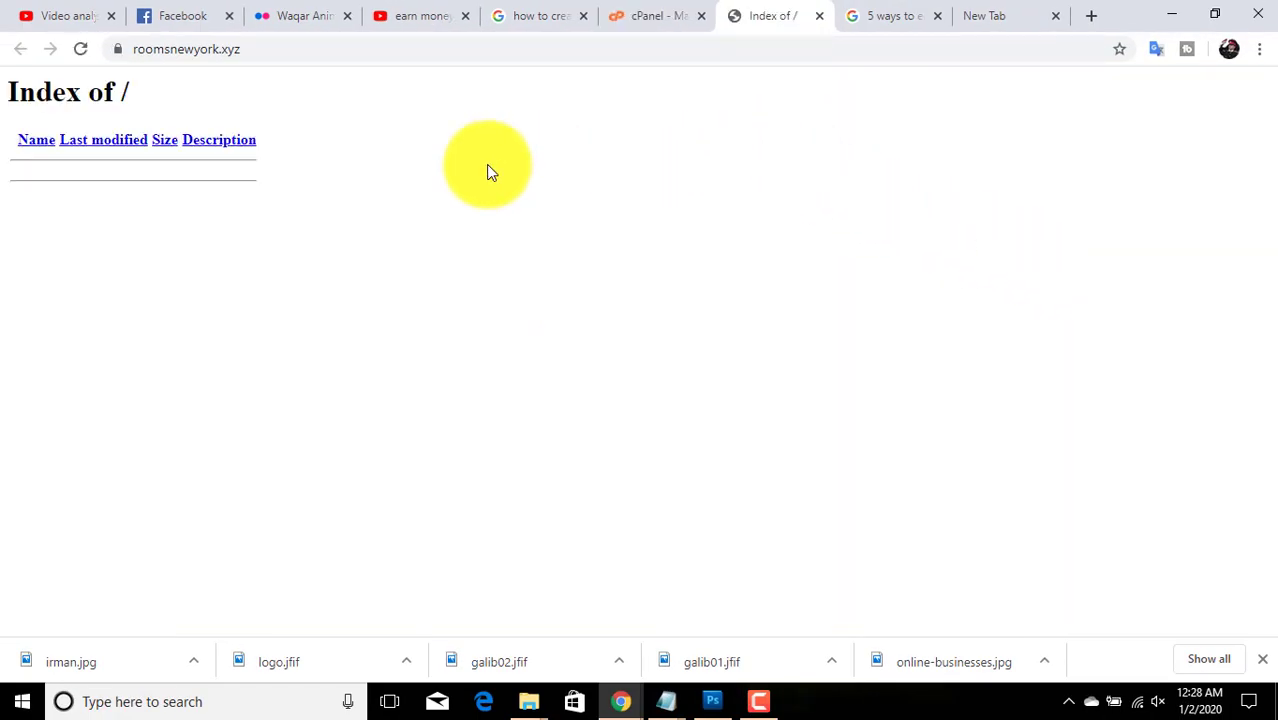
- Verify in File Manager that public_html is empty, then scroll the dashboard to Softaculous Apps Installer
click(650, 10)
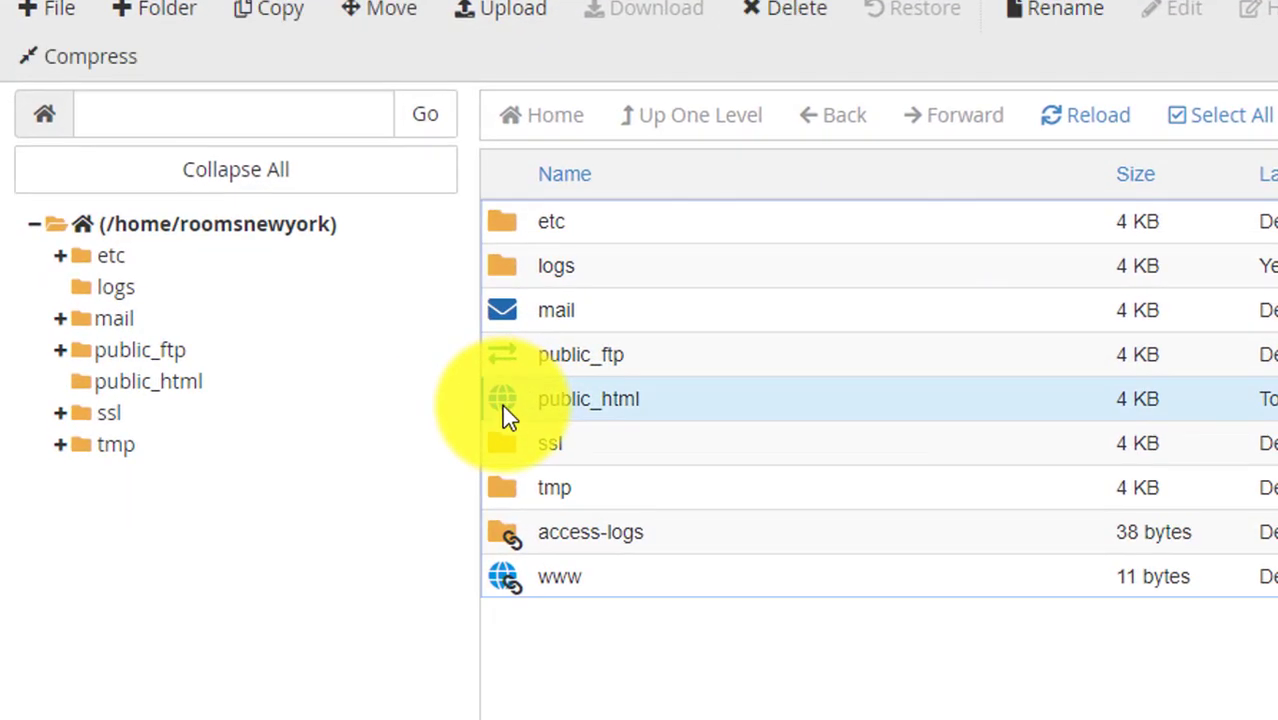
double_click(330, 386)
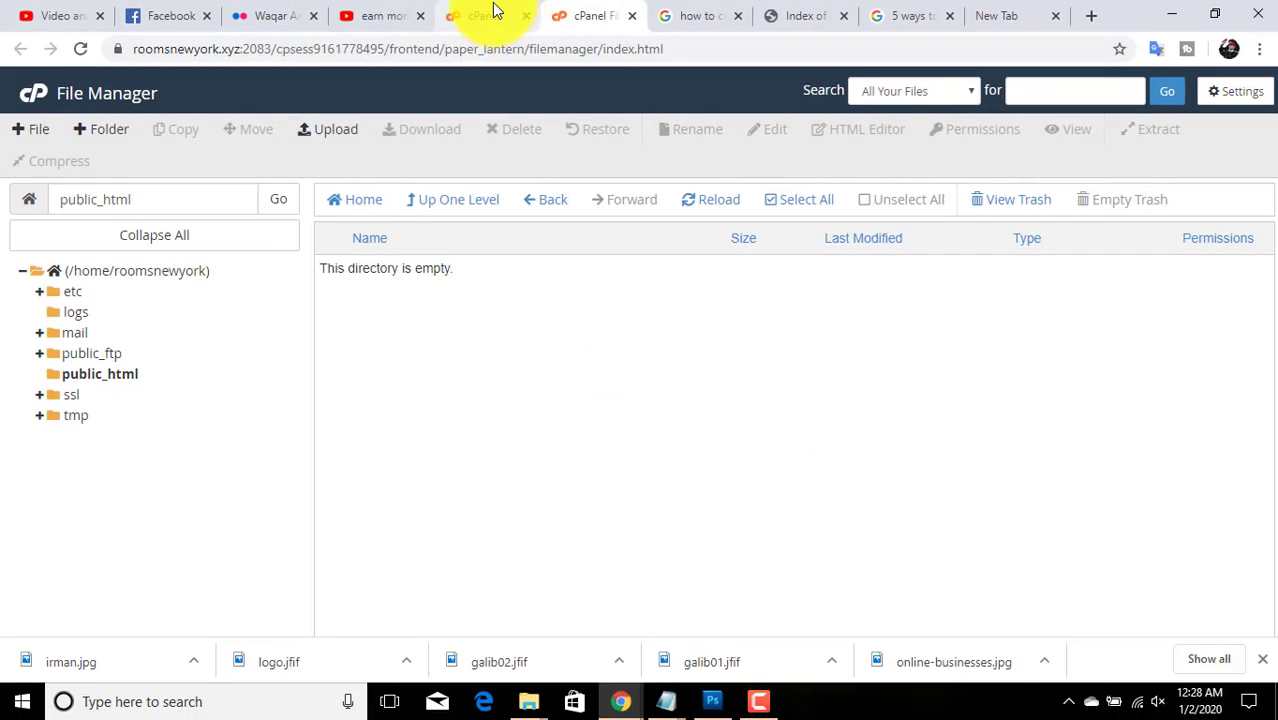
click(494, 12)
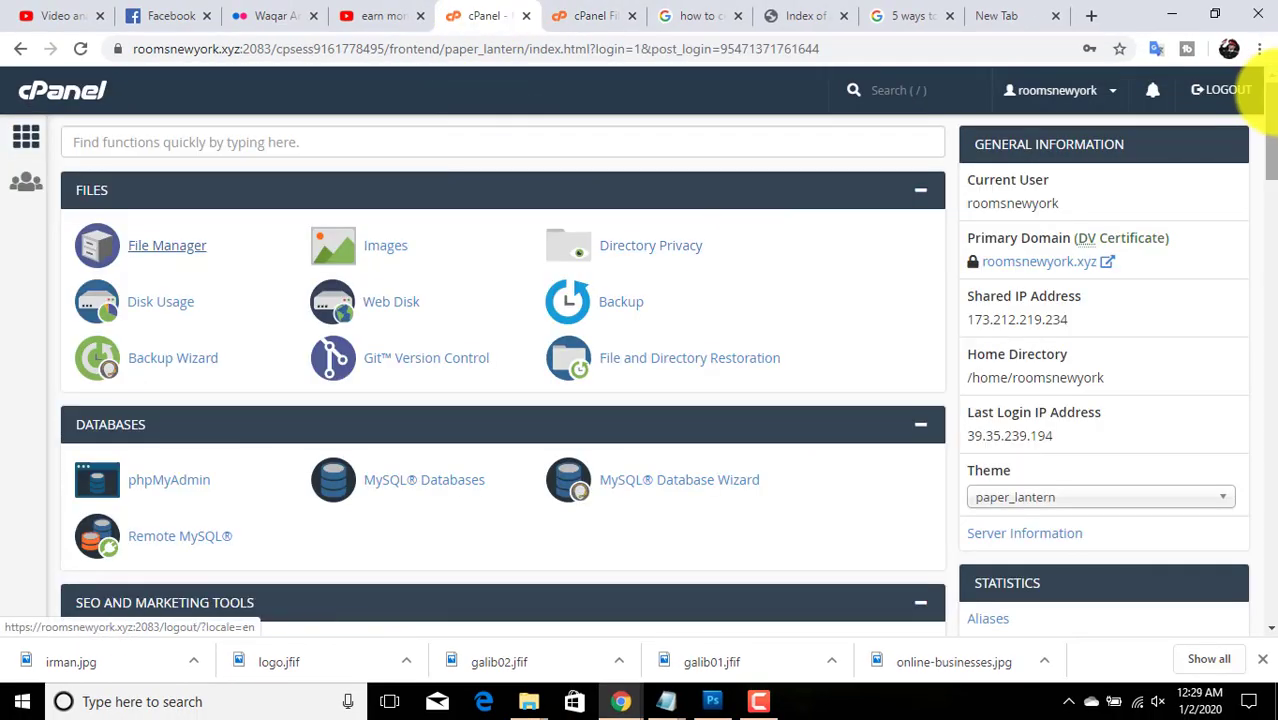
drag(1272, 140, 1268, 525)
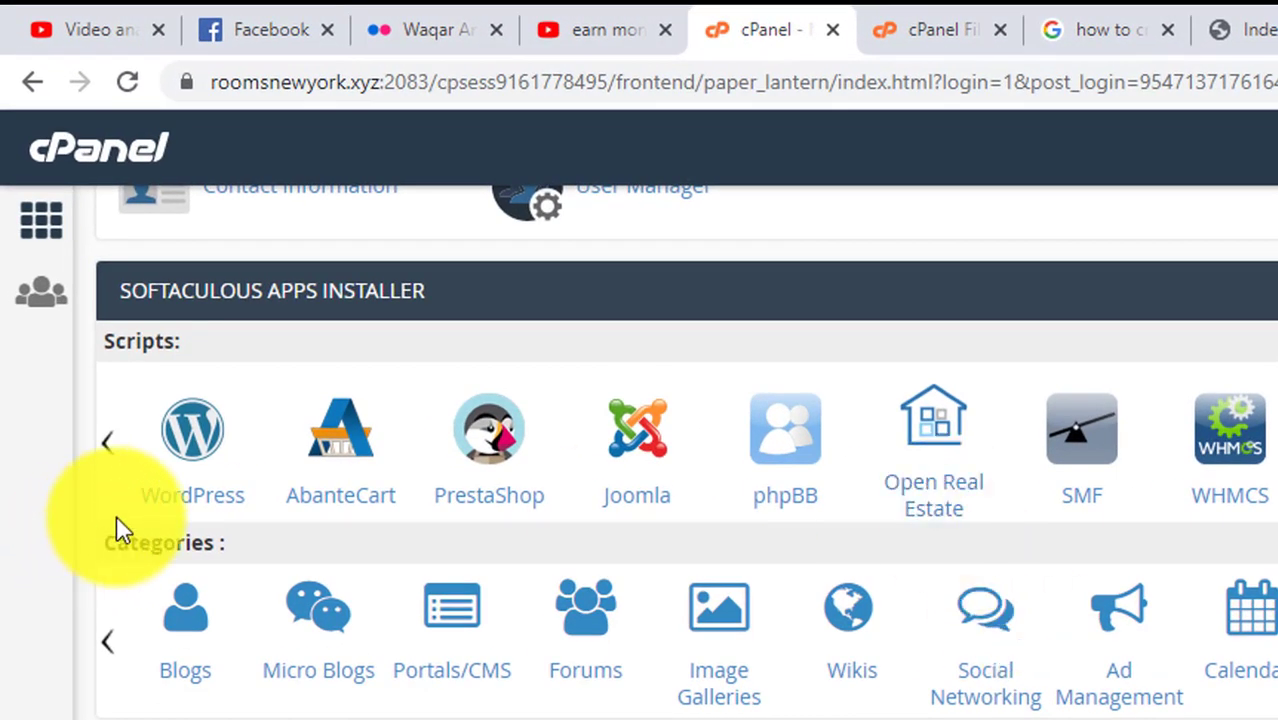
- Start a new WordPress installation from Softaculous
click(205, 437)
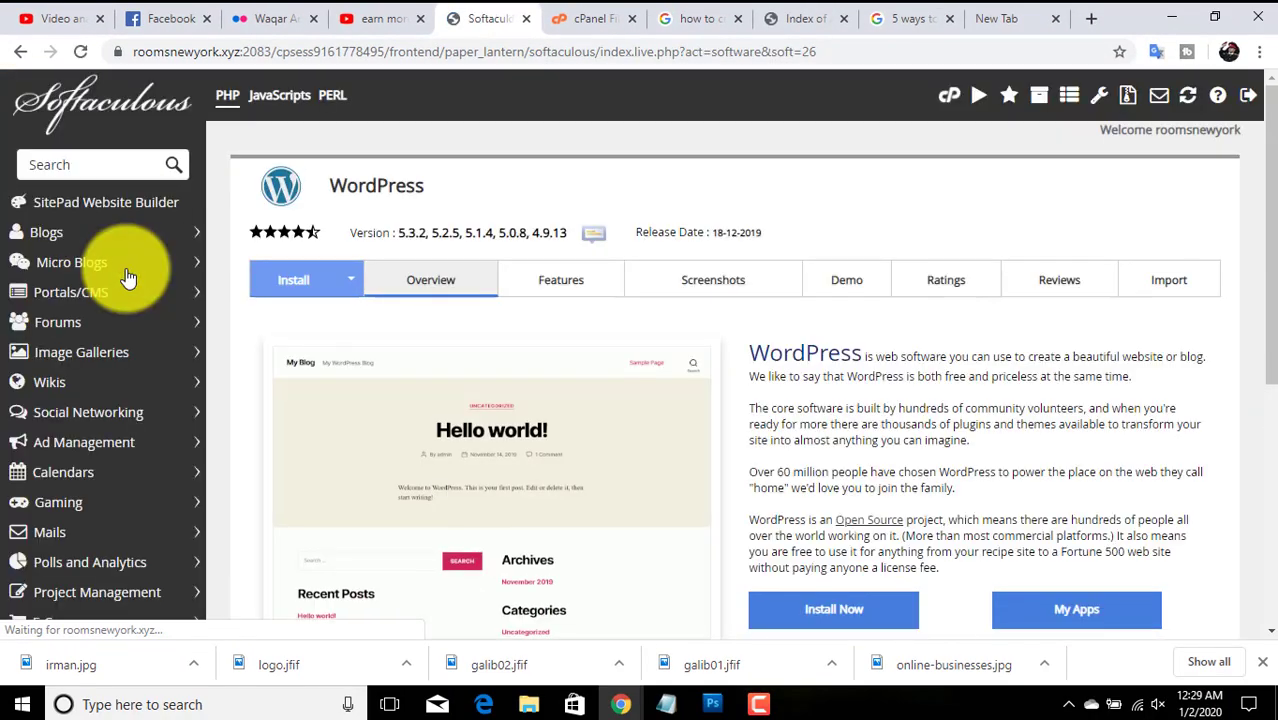
scroll(1262, 215, down, 1)
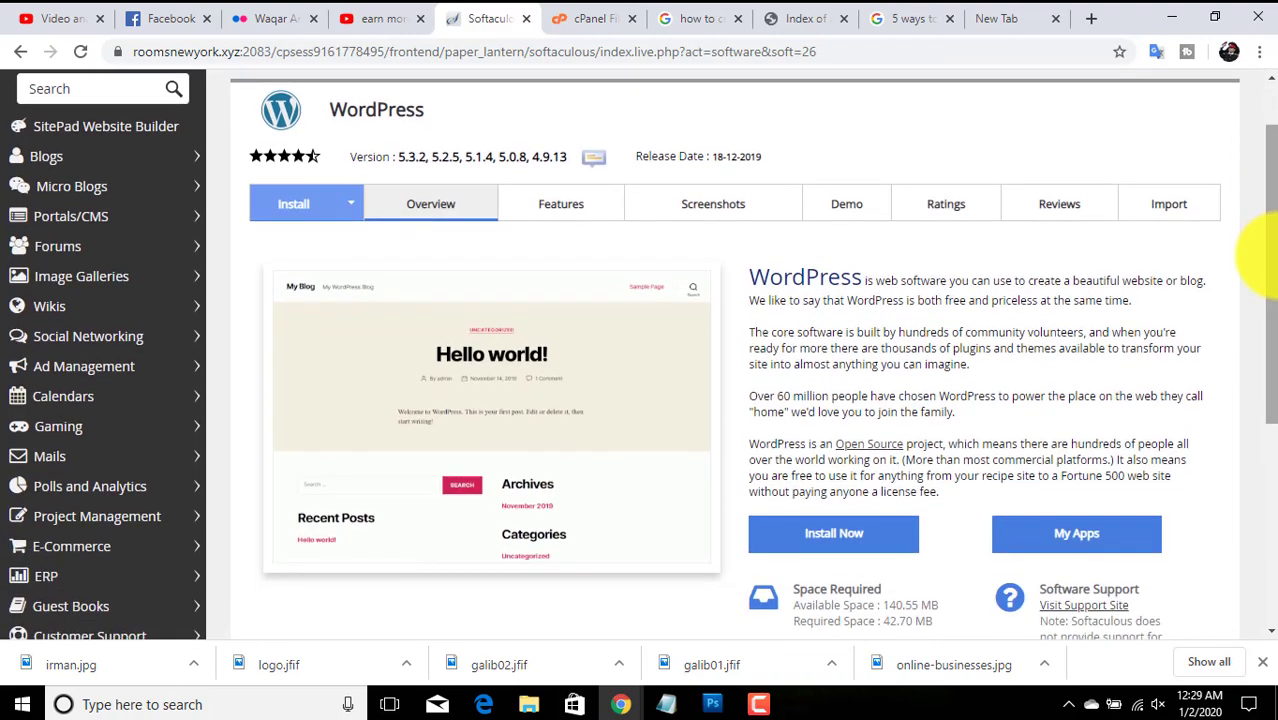
click(838, 539)
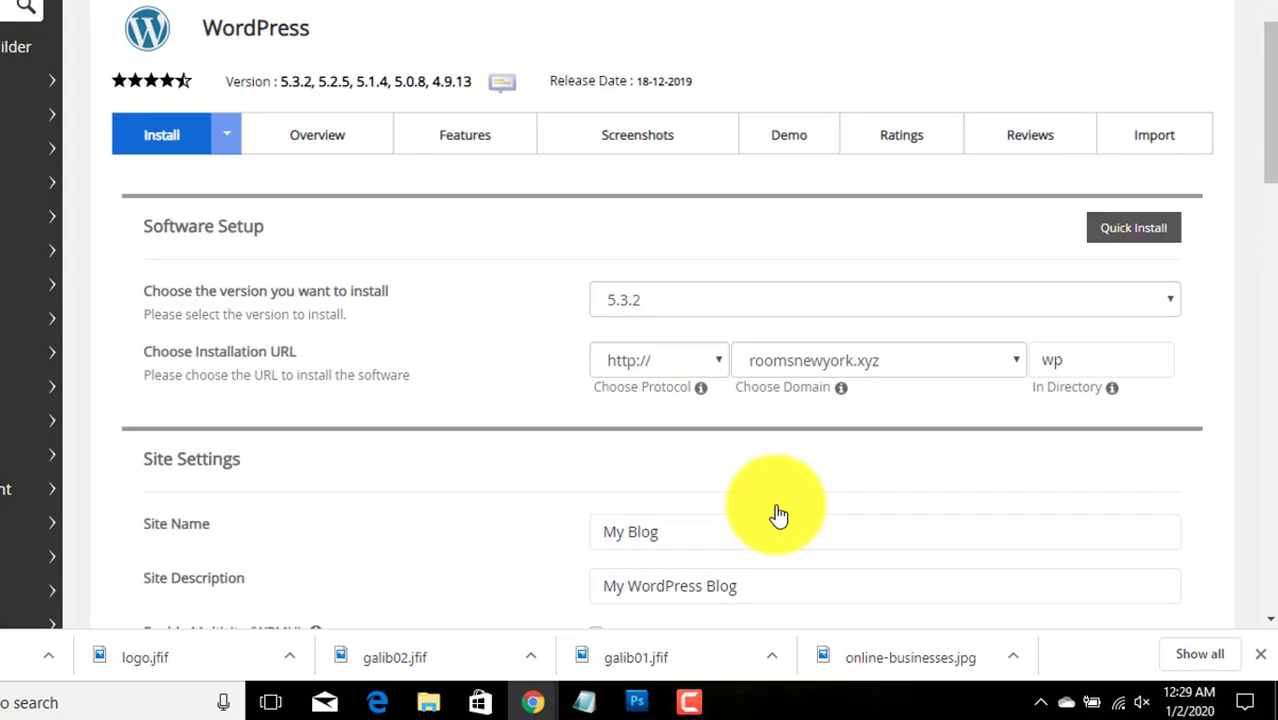
click(1058, 396)
click(925, 244)
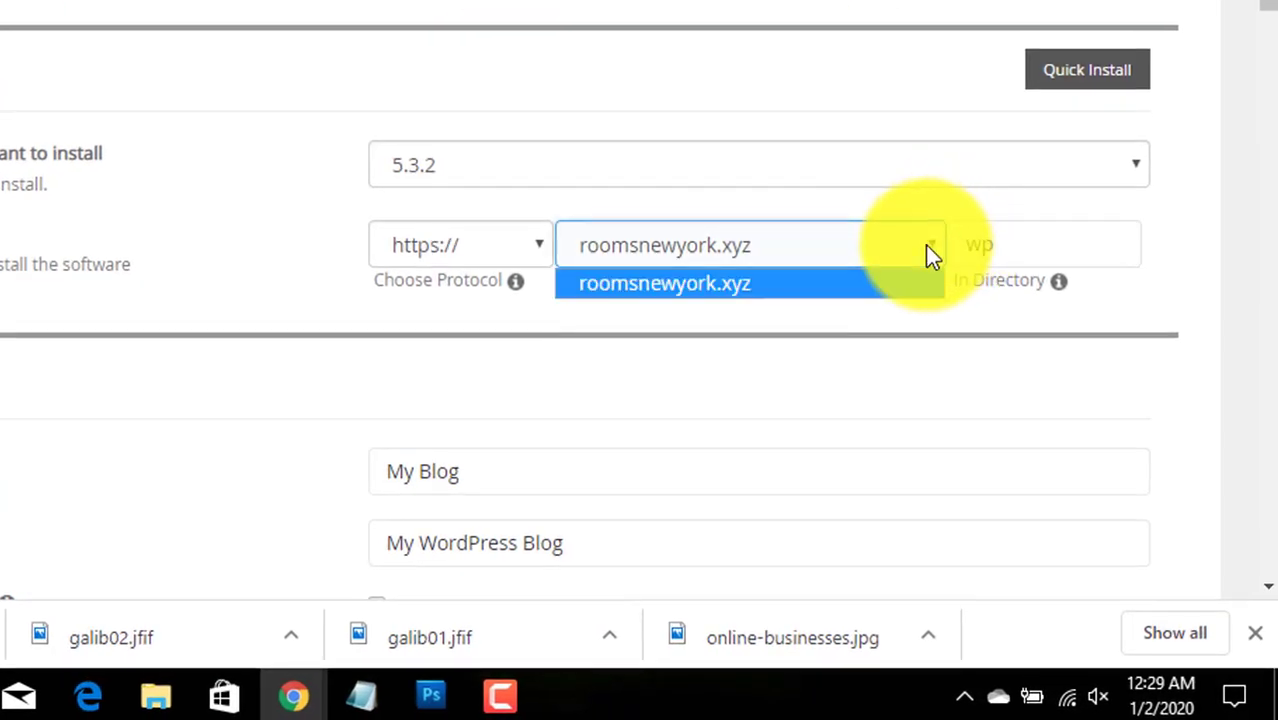
click(706, 286)
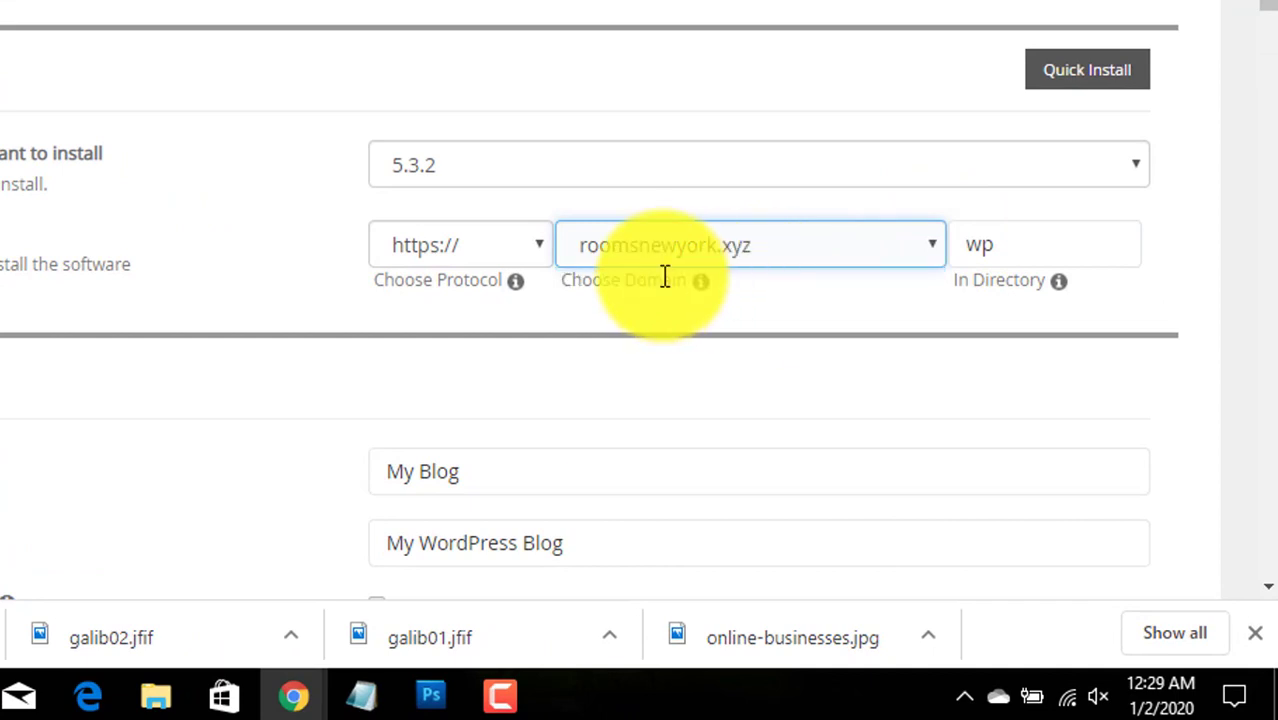
click(528, 252)
click(496, 283)
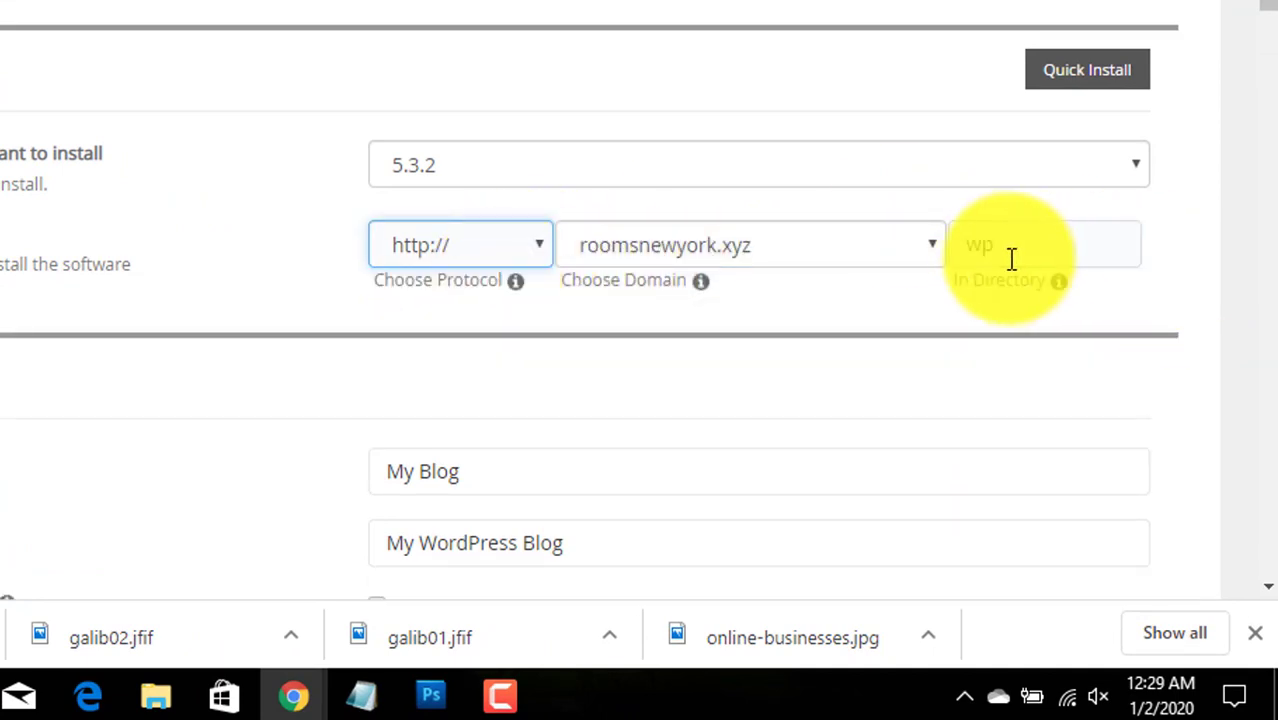
drag(1010, 256, 965, 250)
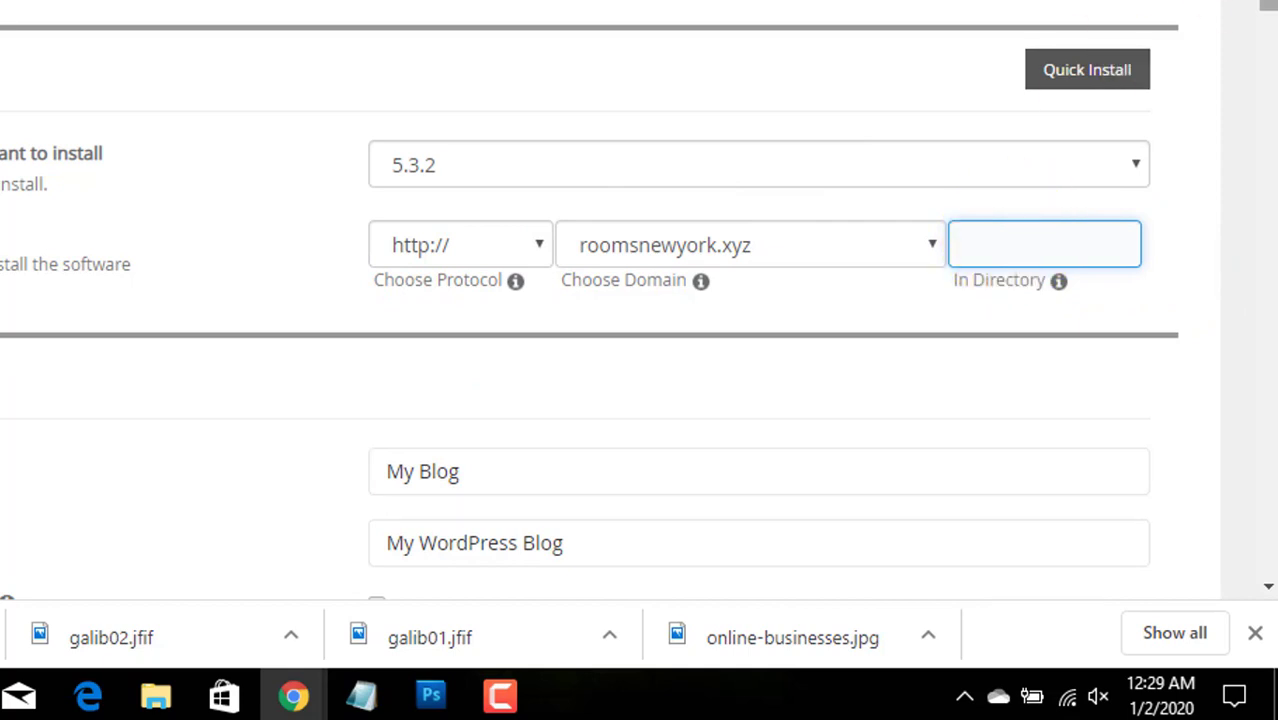
- Replace the default site name with 'Site Title' and the description with 'Site description'
scroll(1010, 240, down, 4)
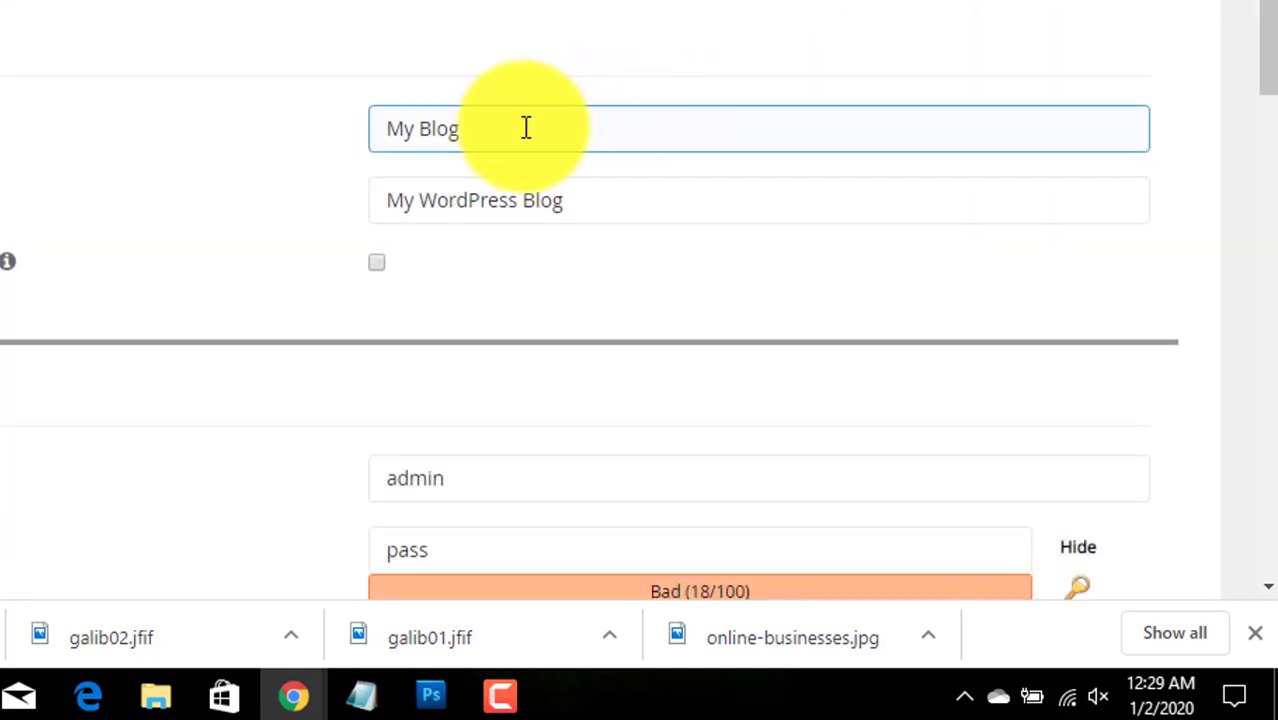
drag(525, 128, 379, 122)
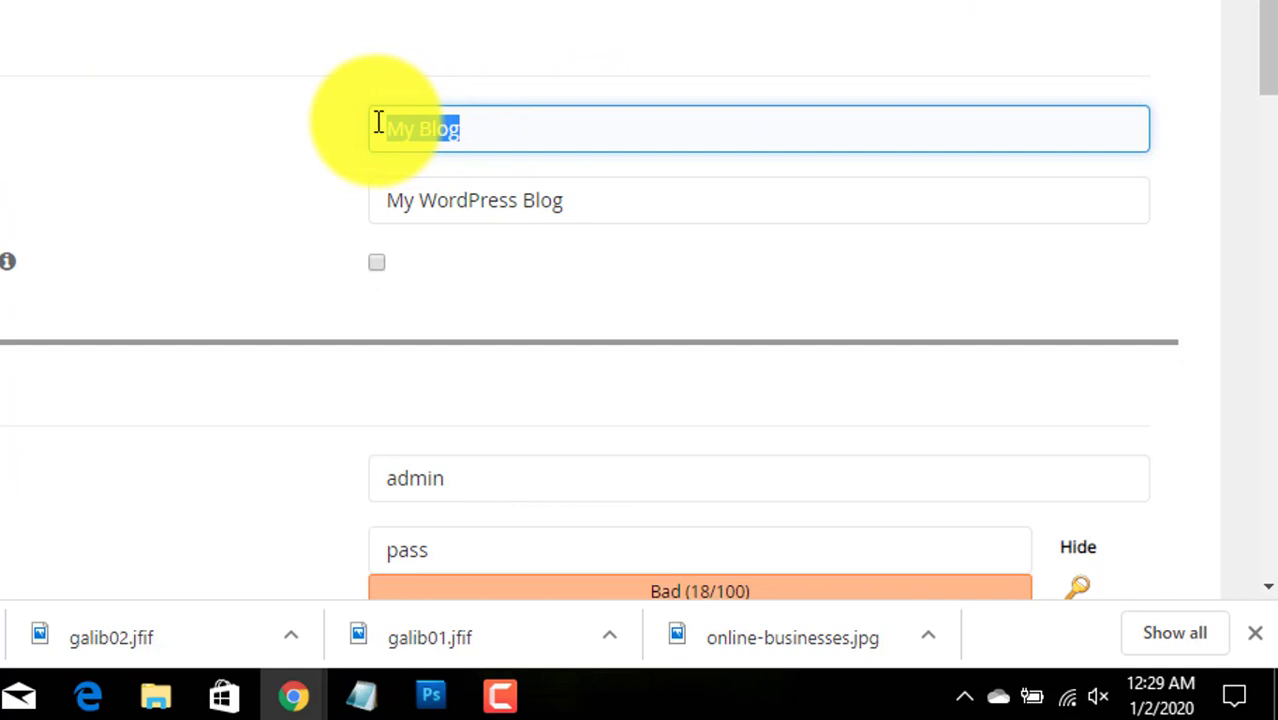
text(s)
drag(622, 200, 323, 236)
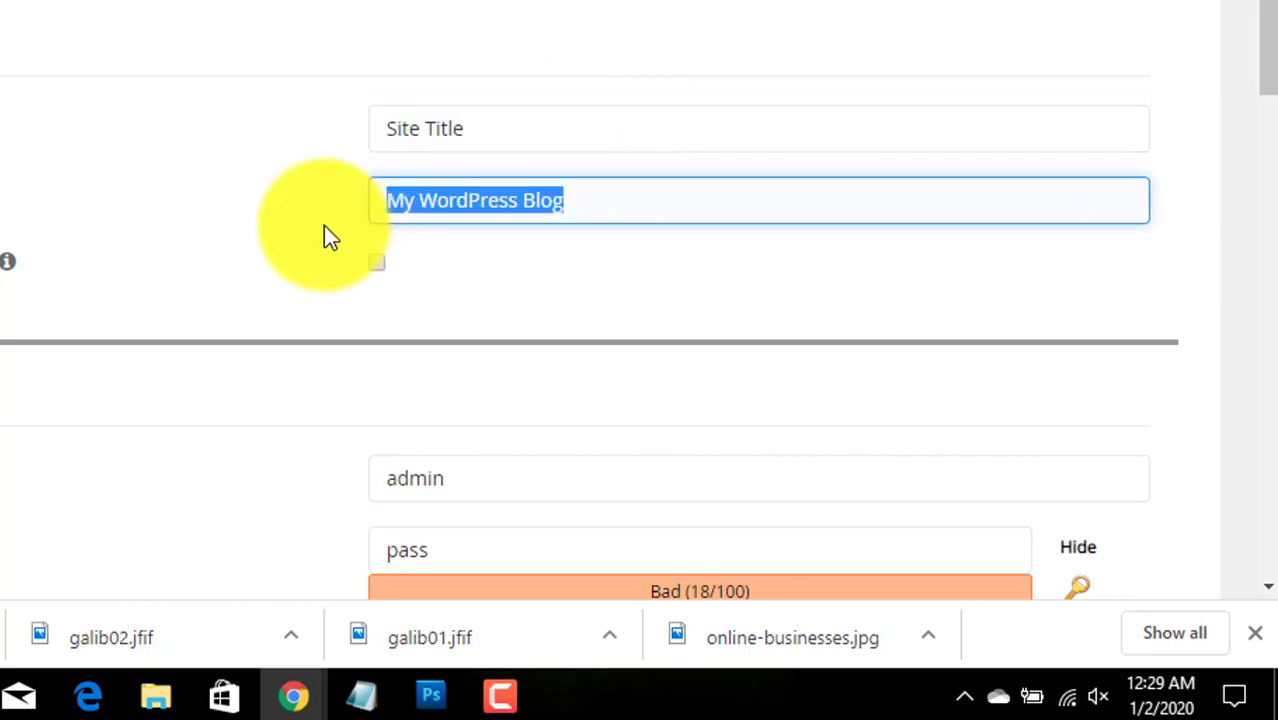
text(Site des)
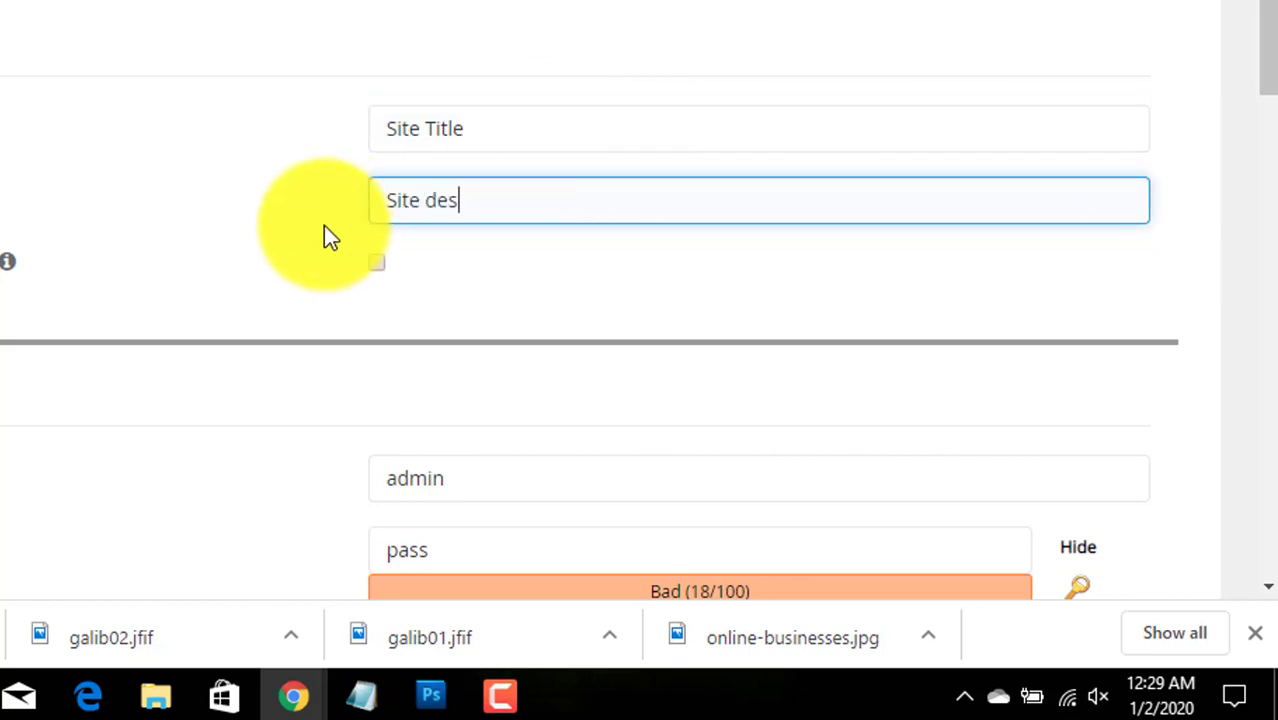
text(cription)
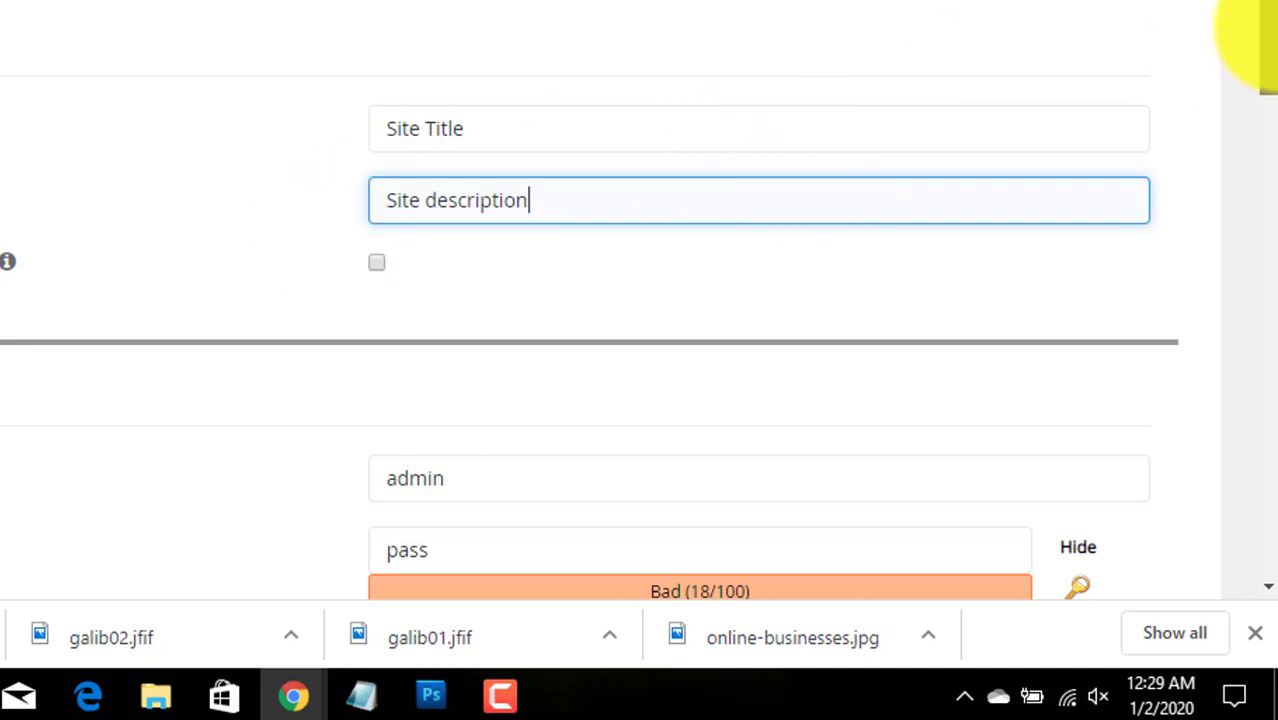
drag(1268, 30, 1268, 140)
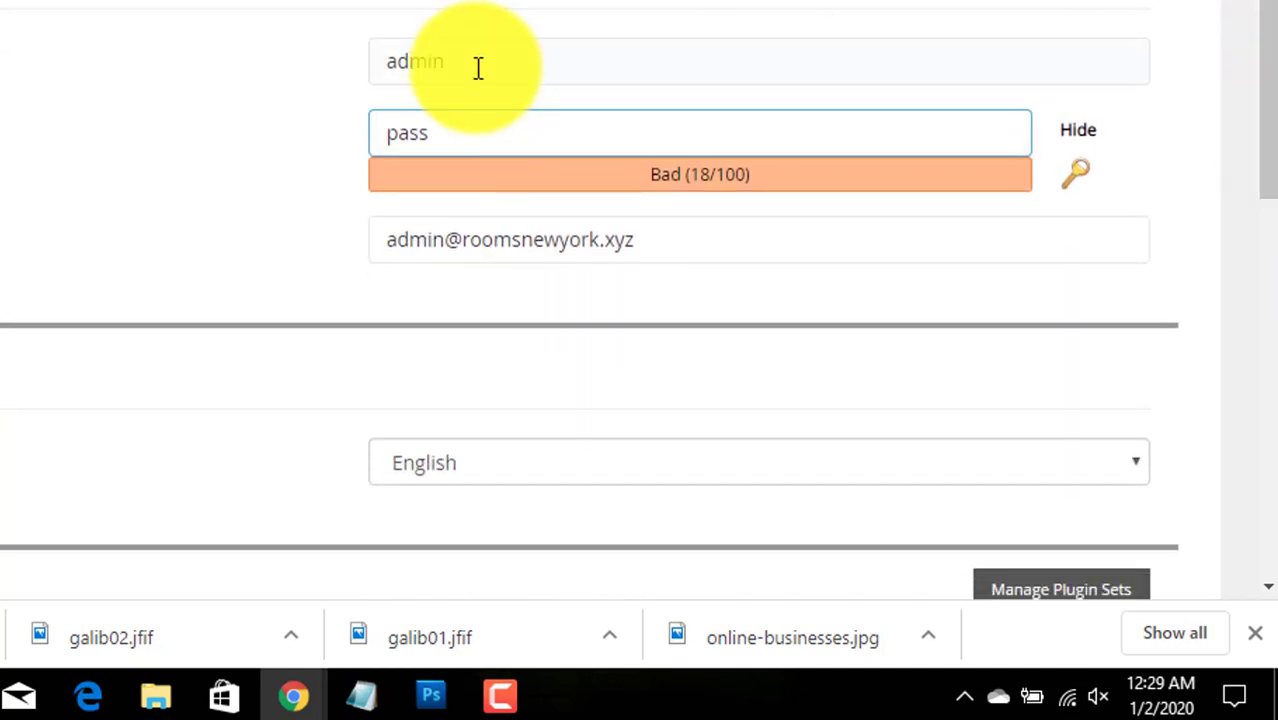
- Enter a new strong admin password and replace the default admin e-mail with the user's address
drag(478, 67, 359, 71)
key(ctrl+c)
double_click(476, 131)
key(ctrl+v)
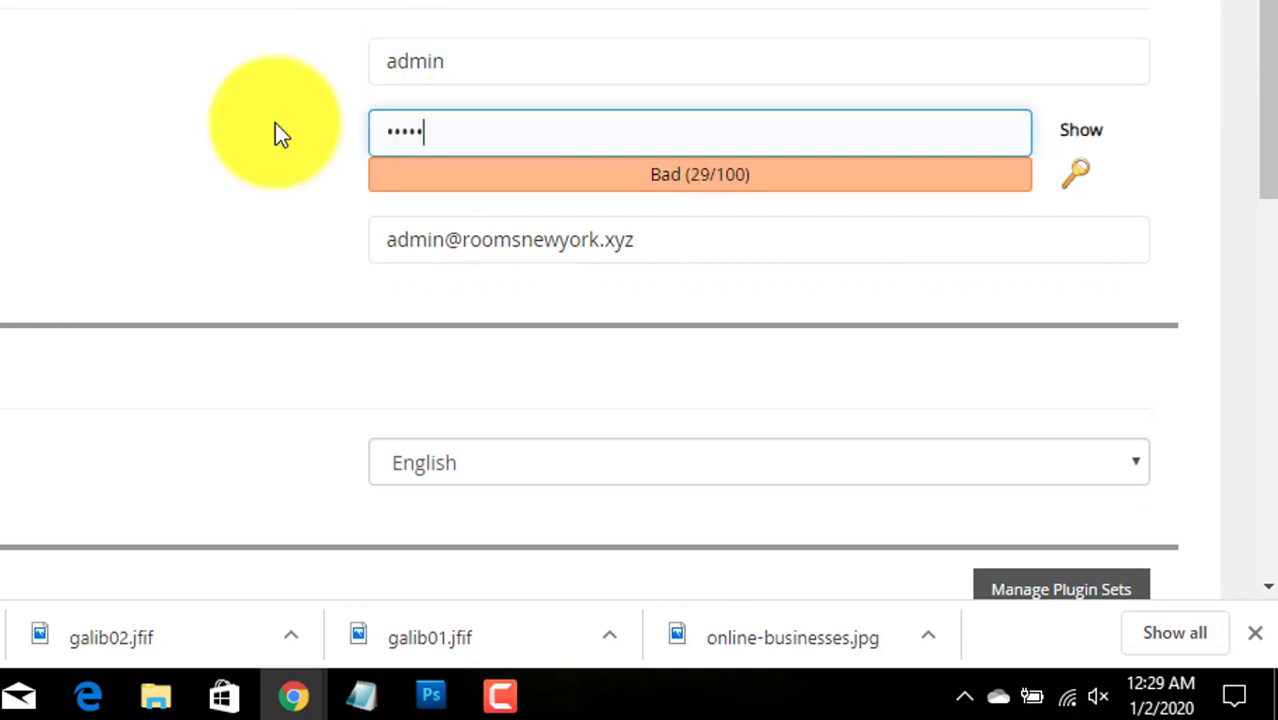
text(••••••)
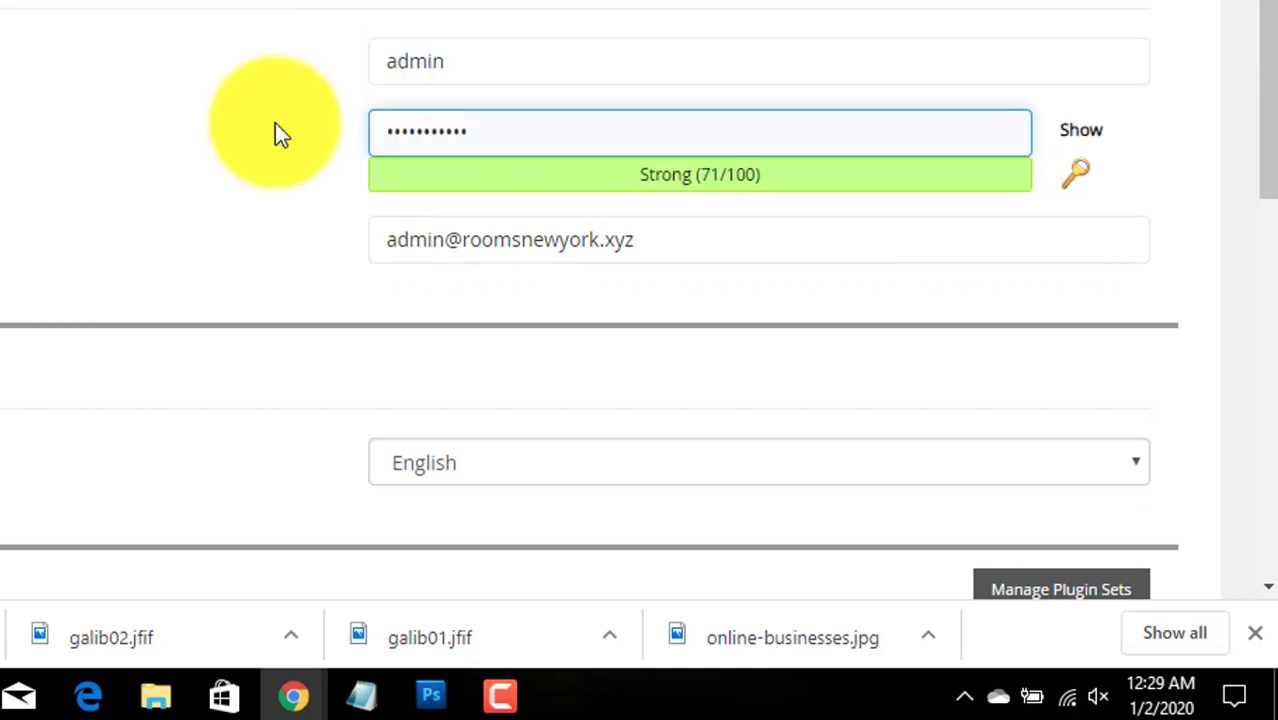
drag(685, 245, 352, 250)
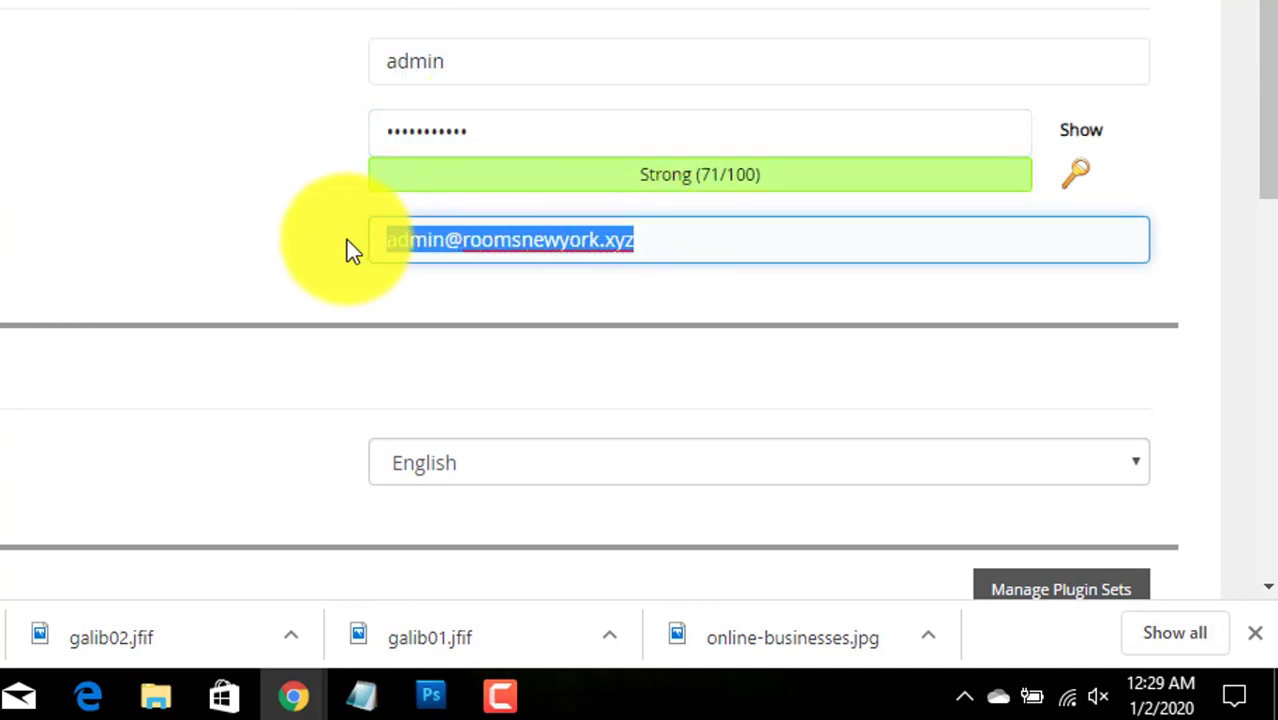
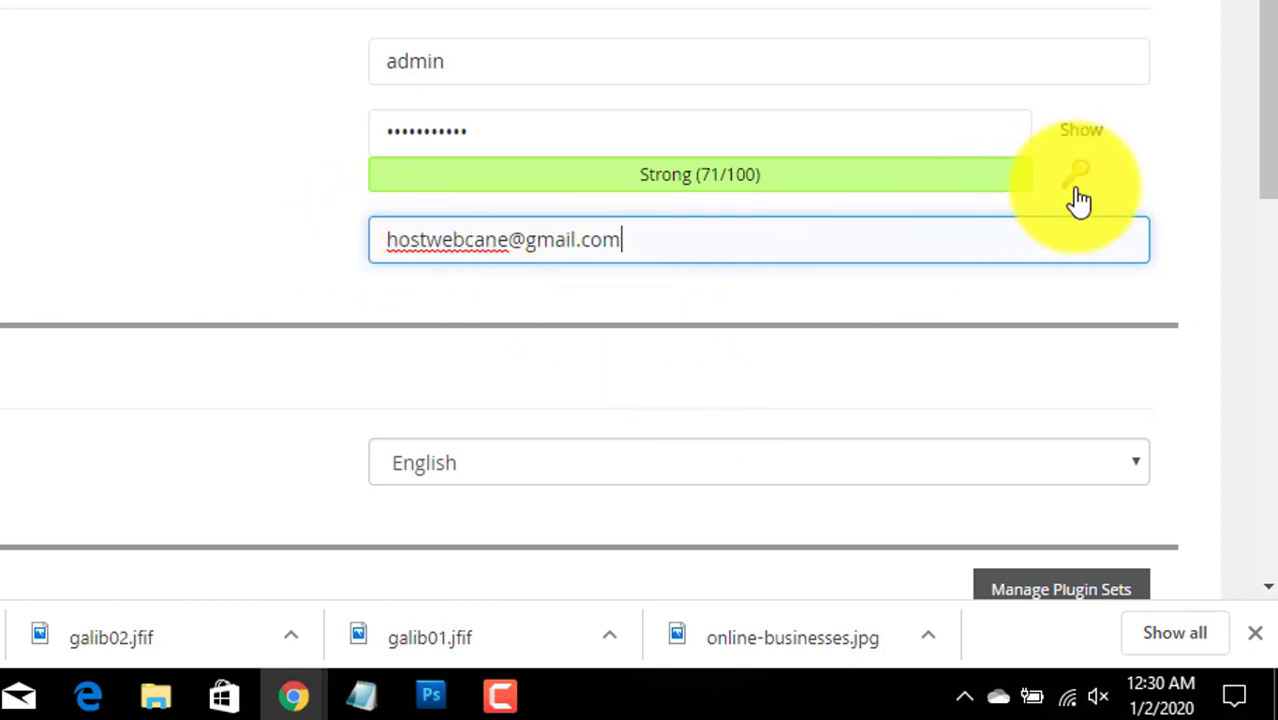
drag(1262, 75, 1255, 430)
- Install WordPress and read the Congratulations success message
click(474, 377)
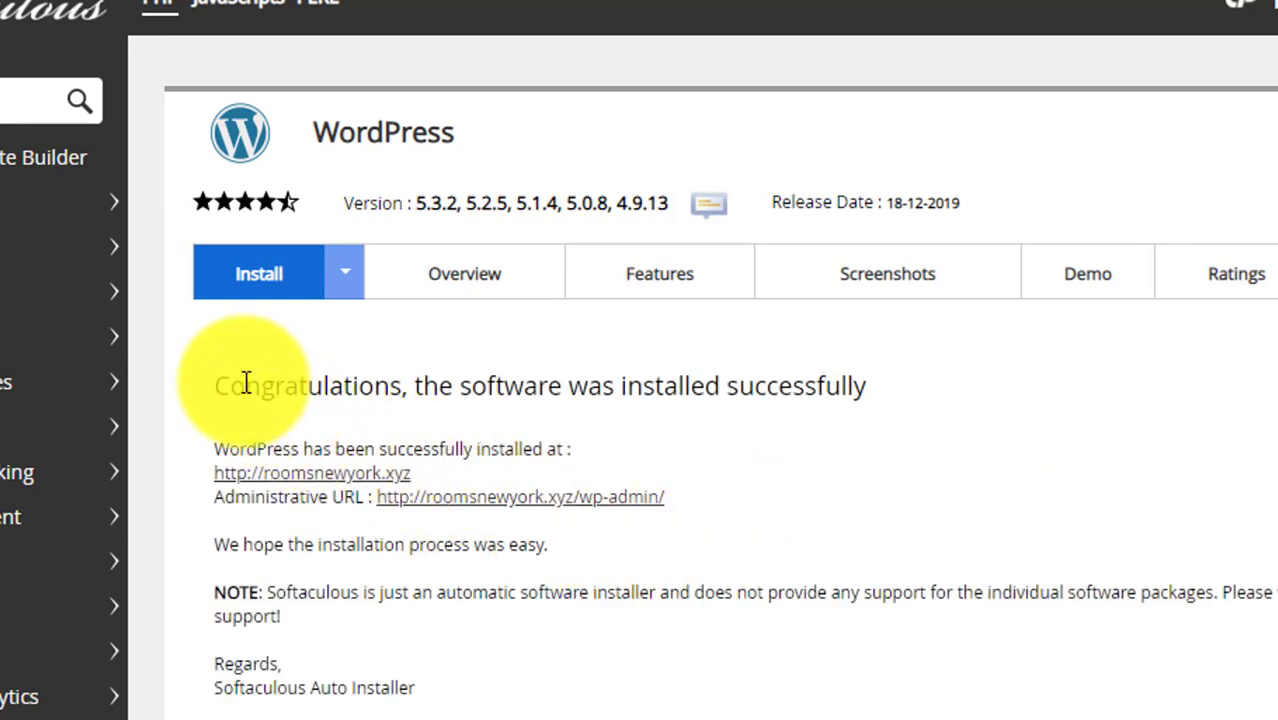
drag(219, 381, 414, 380)
click(703, 445)
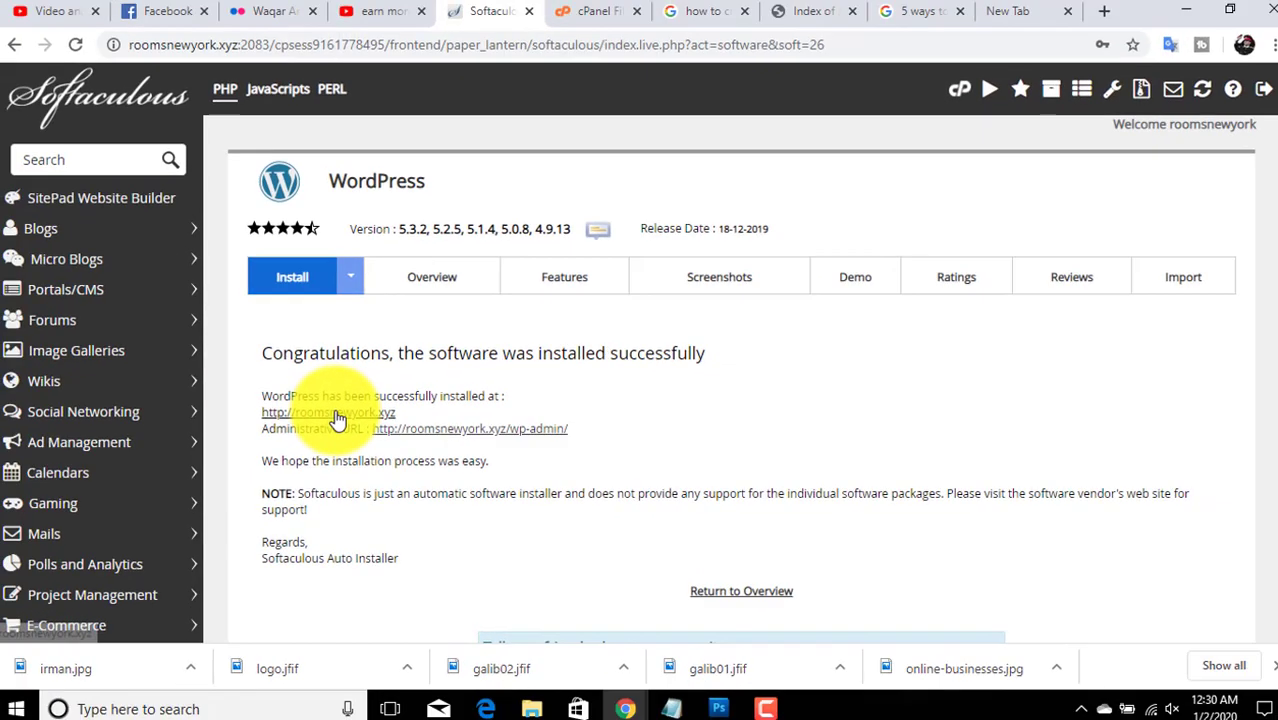
- View the live Hello world site, then open the admin dashboard at roomsnewyork.xyz/wp-admin
click(360, 473)
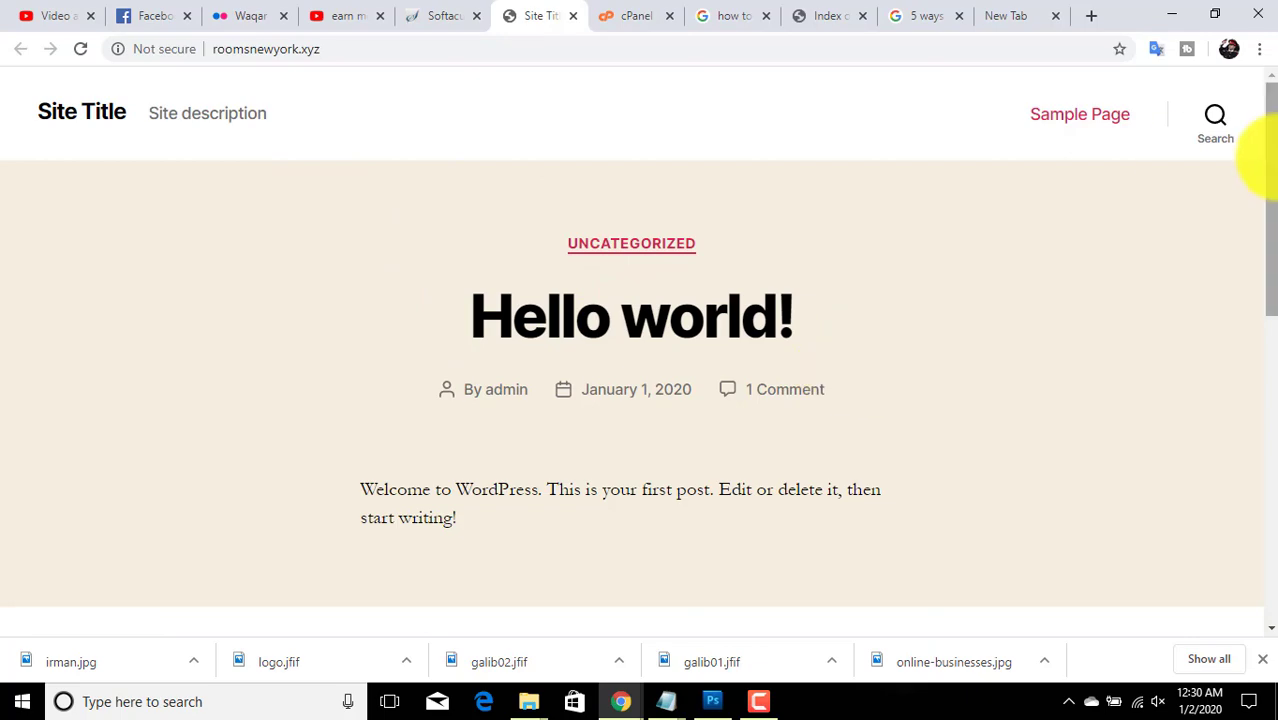
drag(1264, 163, 1262, 90)
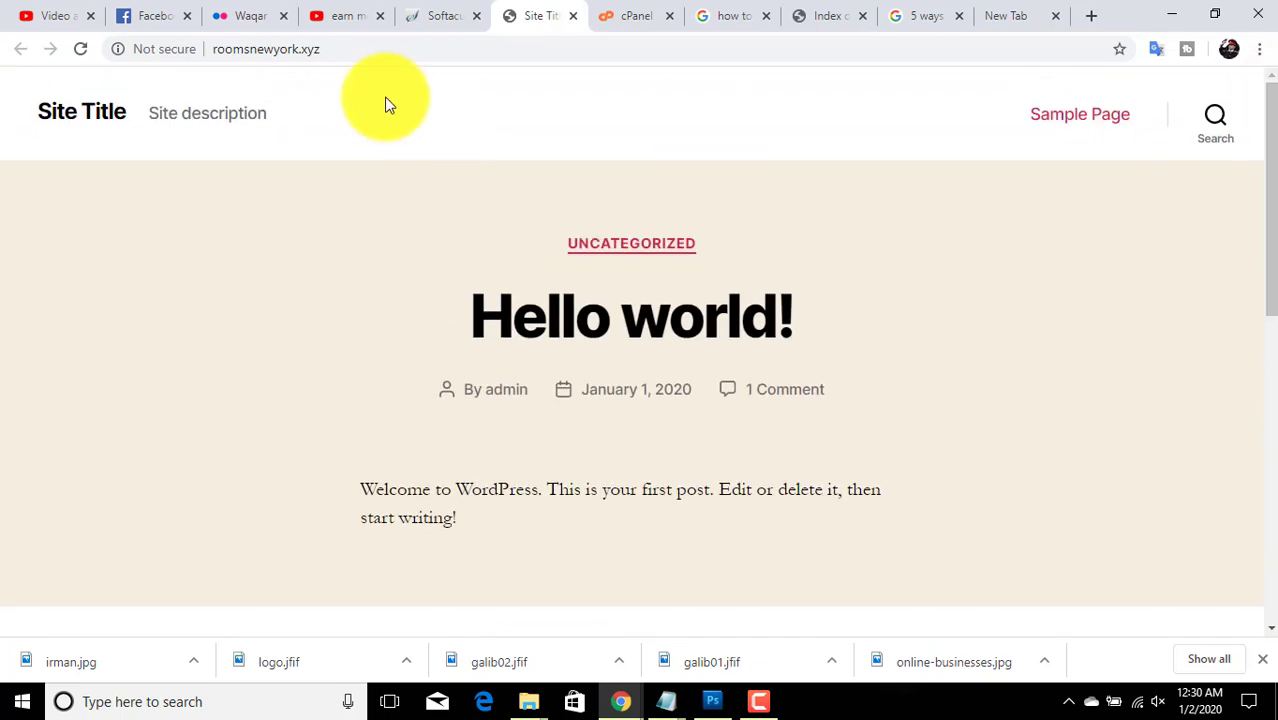
click(442, 12)
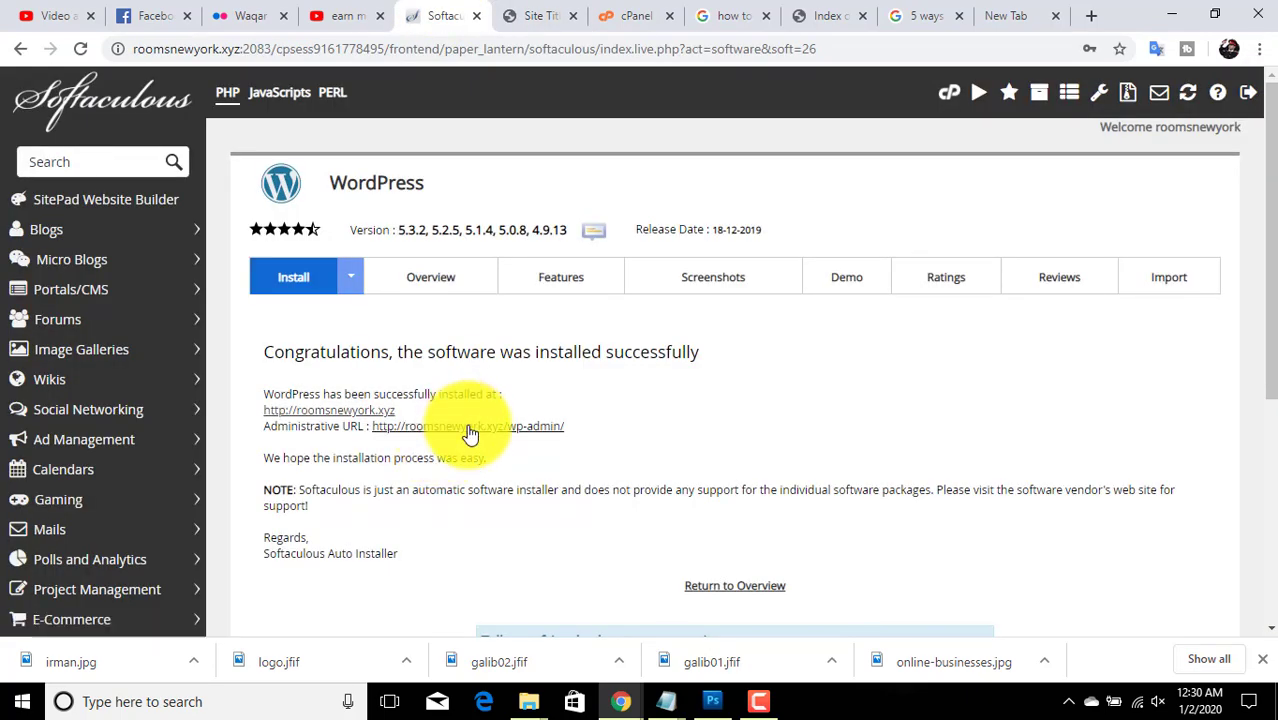
click(466, 427)
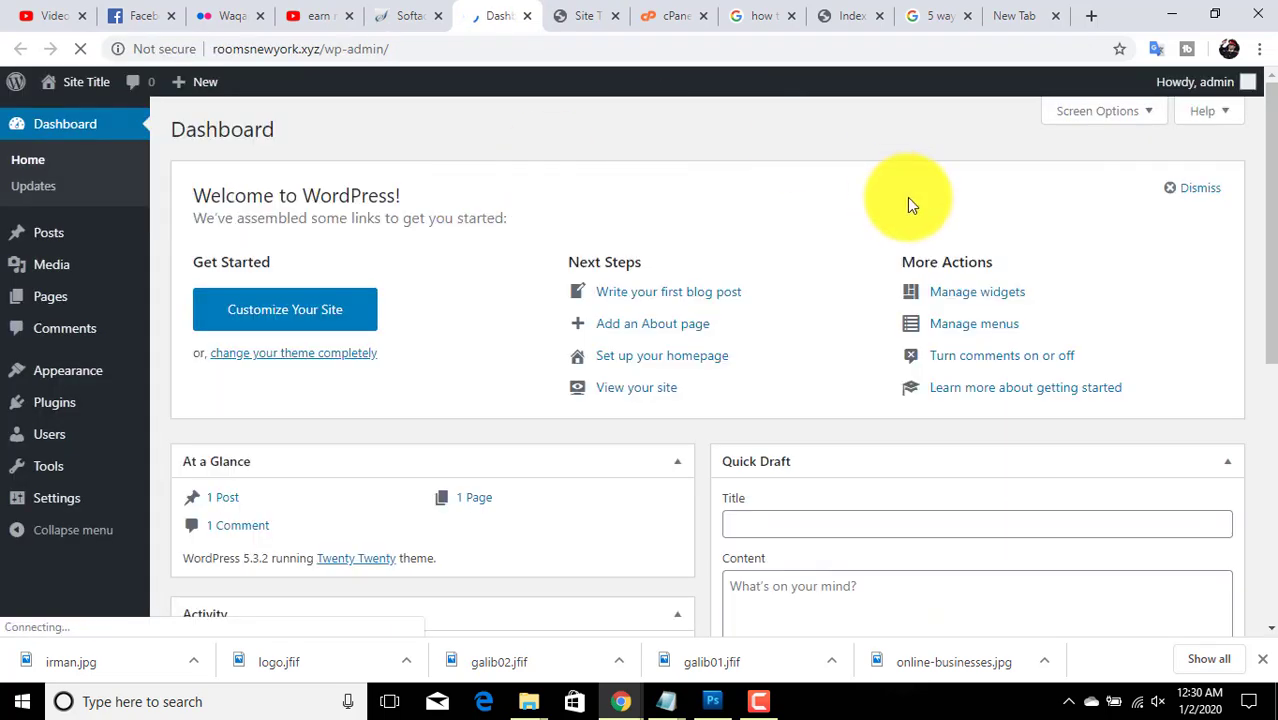